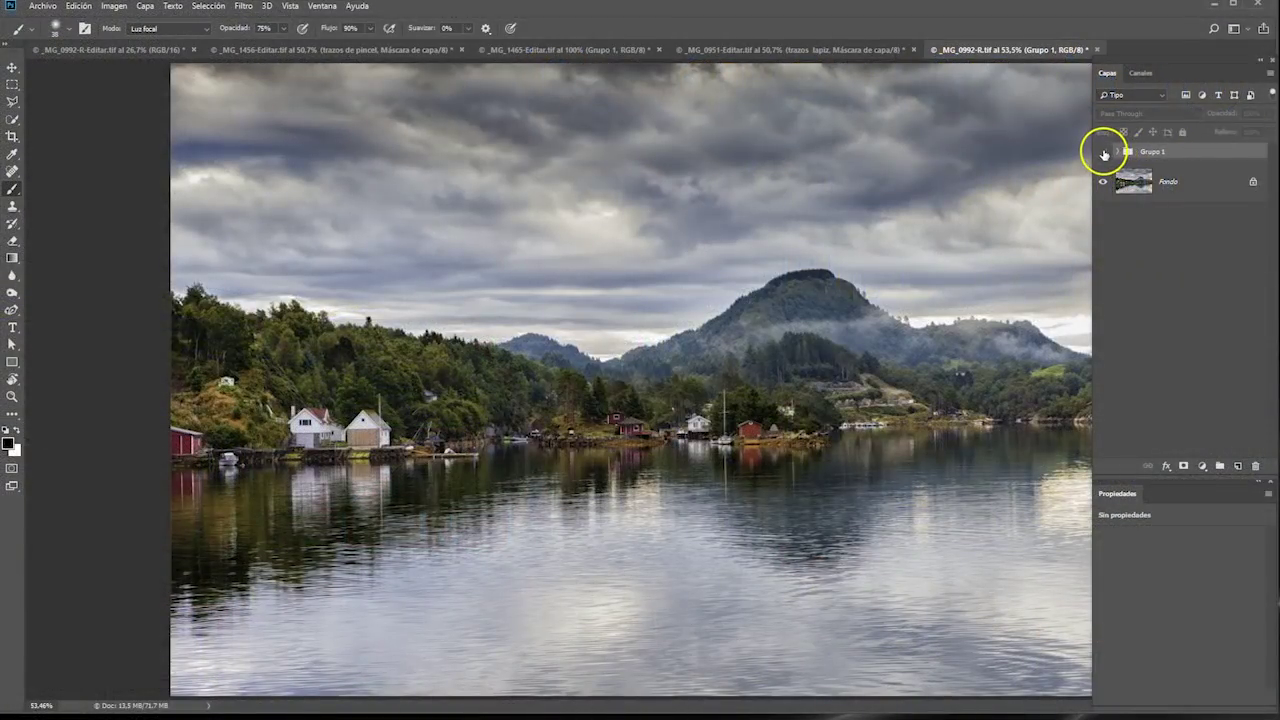
Step: Toggle Grupo 1 off and on to compare the watercolor effect on the fjord photo
left_click(1103, 153)
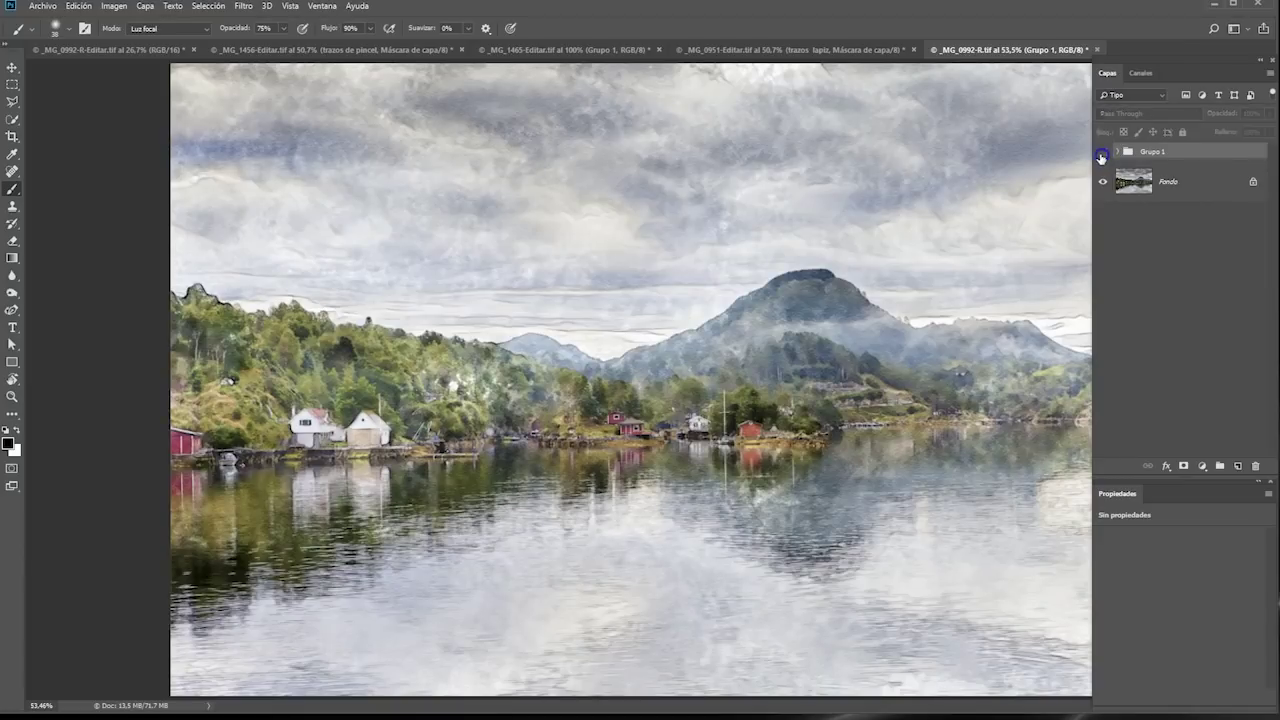
left_click(1103, 153)
left_click(1103, 153)
Step: Browse the finished example documents, ending on the untouched fjord photo _MG_0992-R.tif
left_click(357, 49)
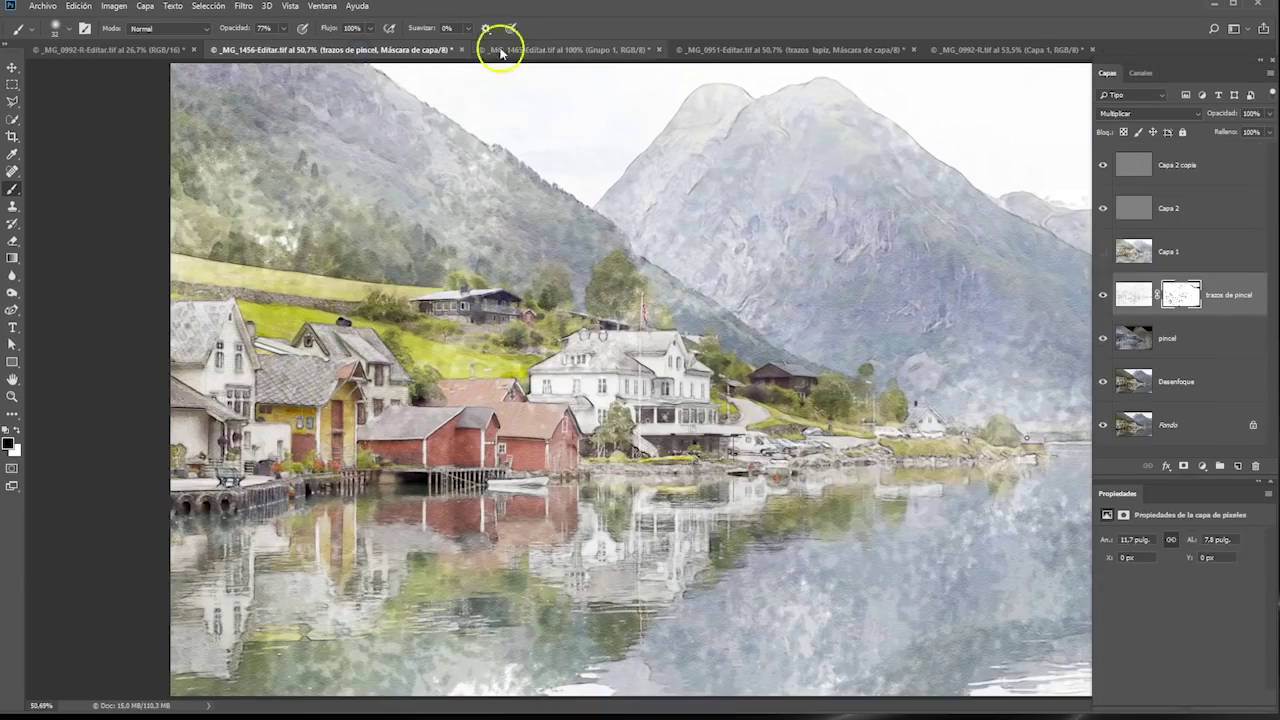
left_click(590, 52)
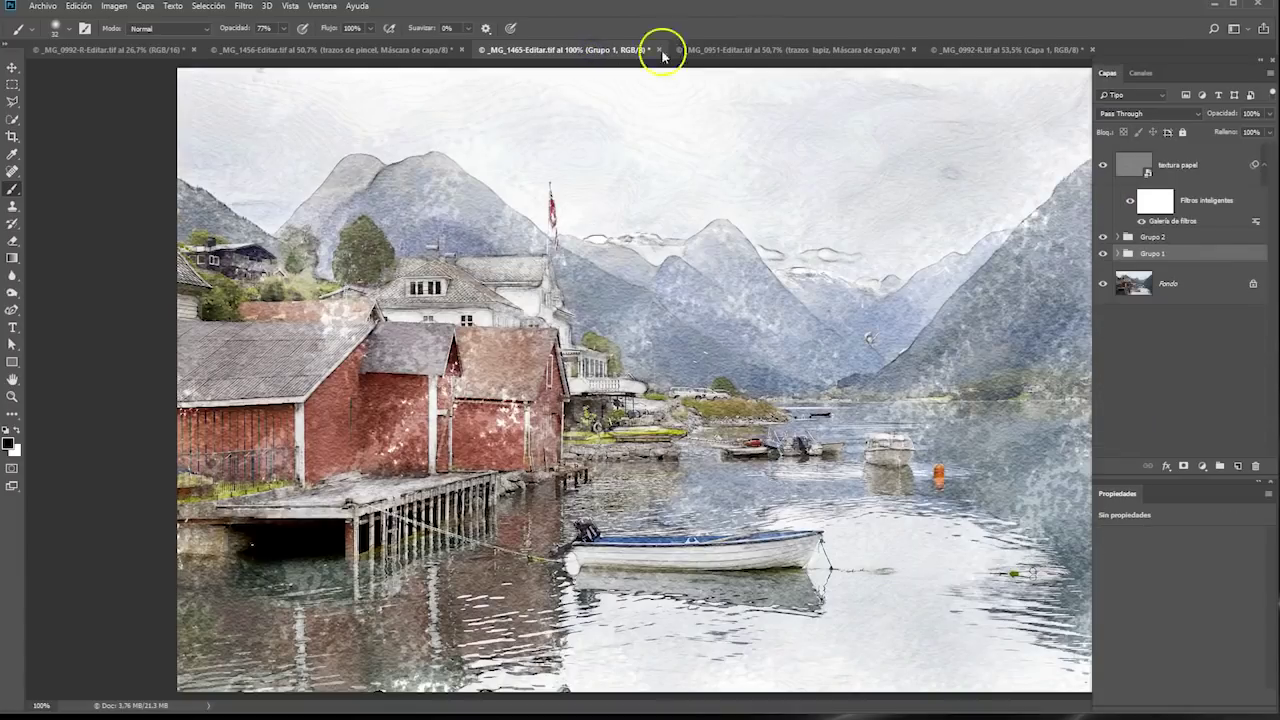
left_click(810, 50)
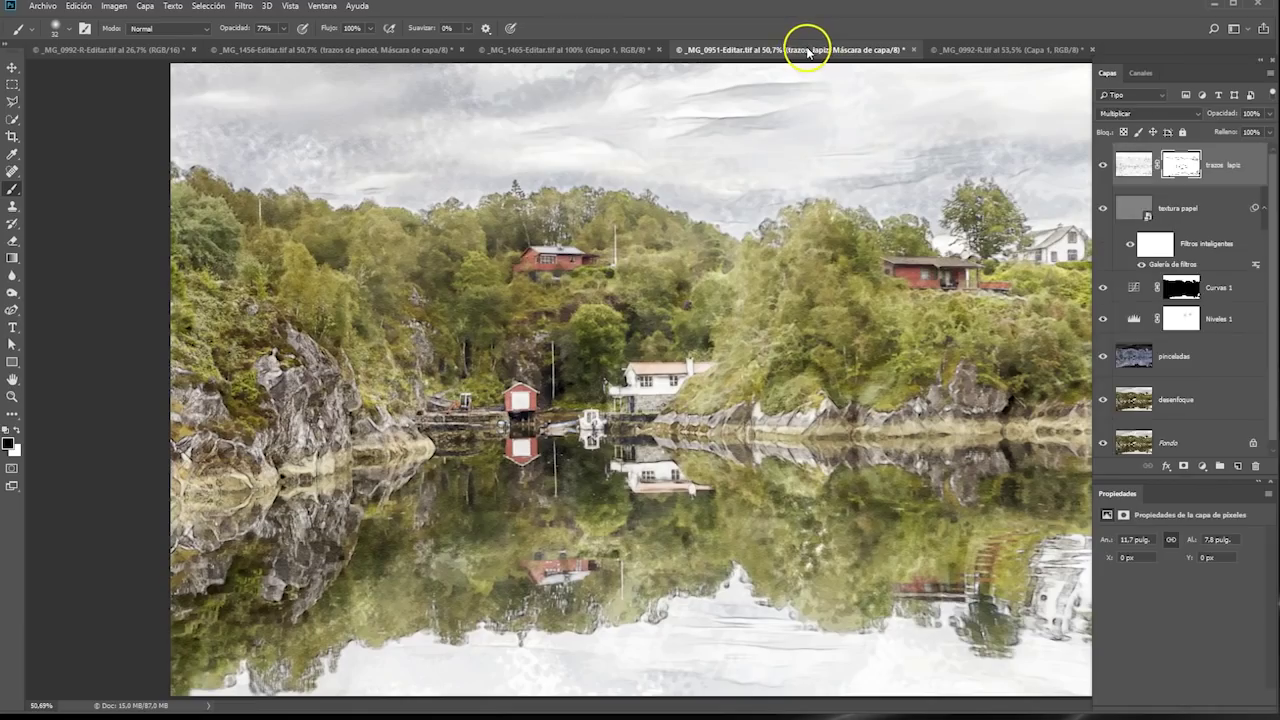
left_click(590, 49)
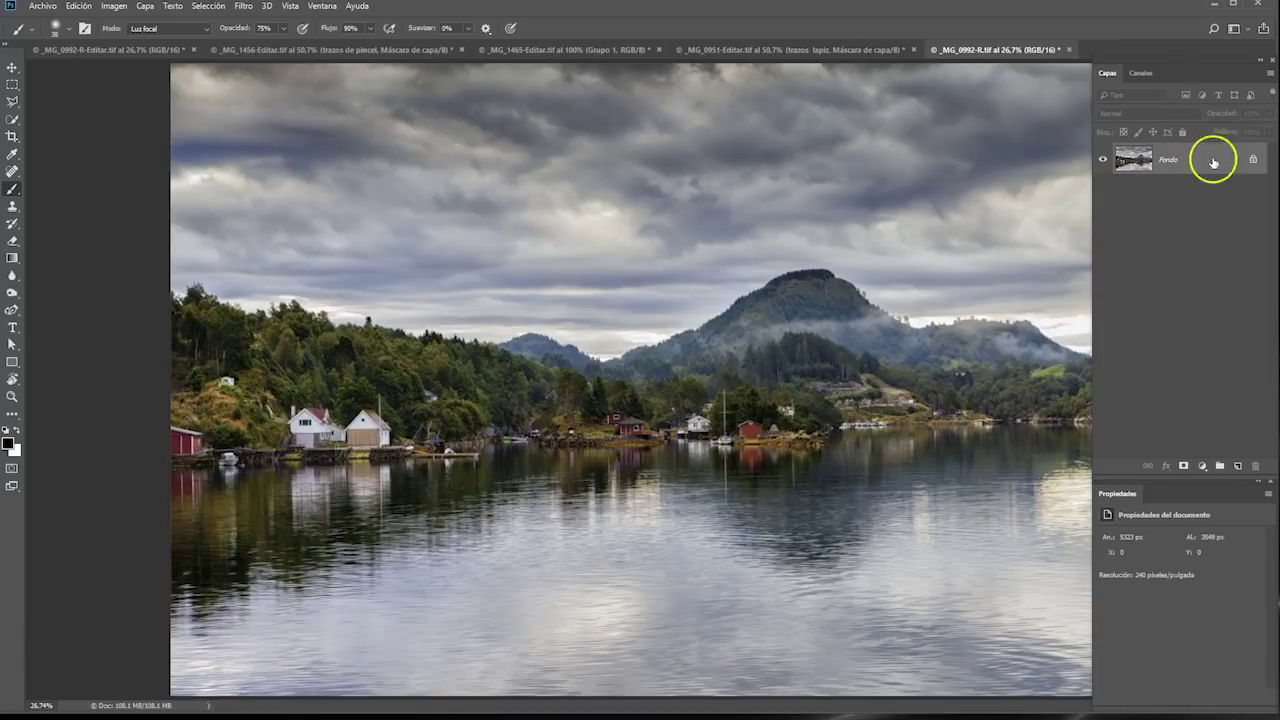
Step: Convert the photo to 8 bits/channel, resize it to 50% width (2662 × 1775 px), and zoom to 50%
left_click(112, 8)
mouse_move(120, 20)
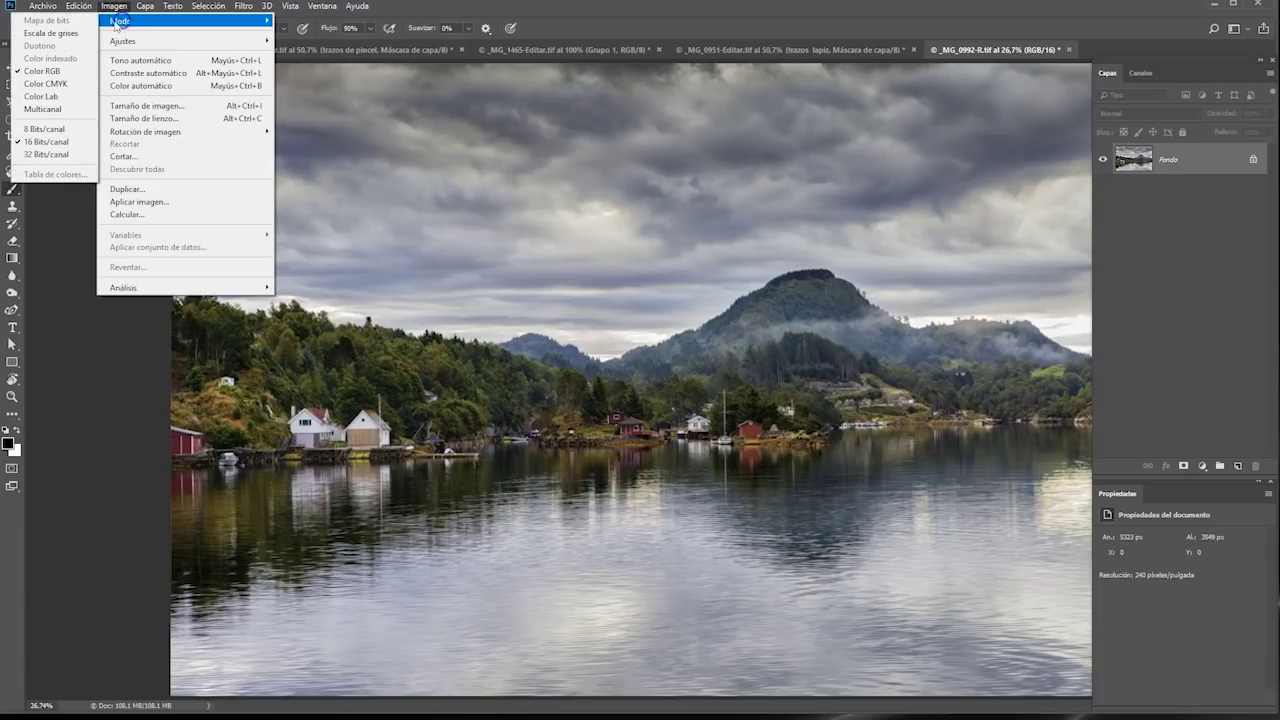
left_click(58, 130)
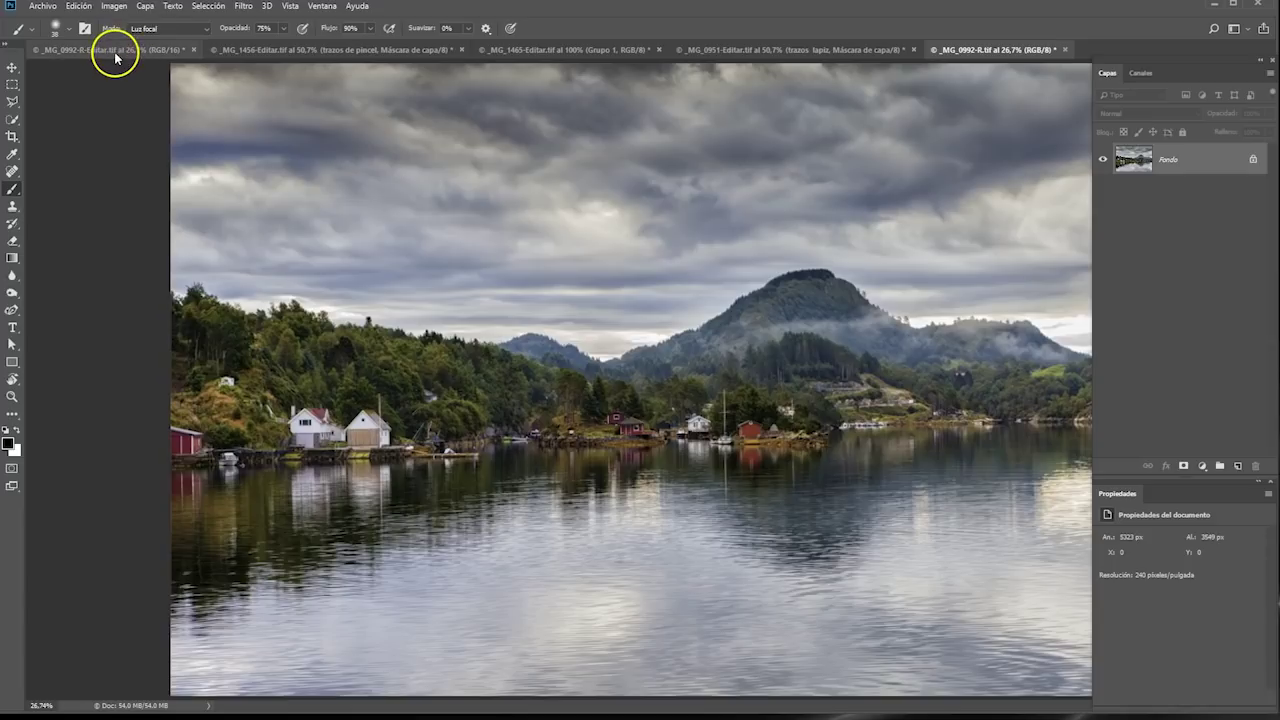
left_click(113, 6)
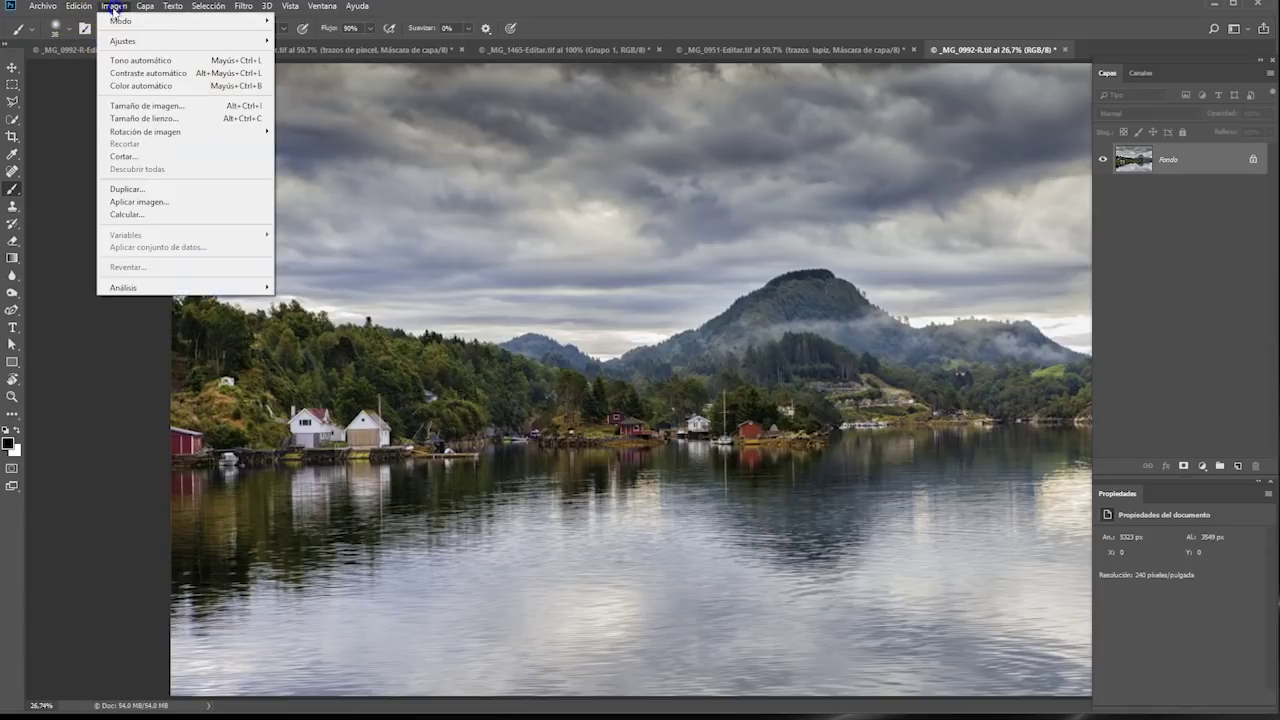
left_click(128, 103)
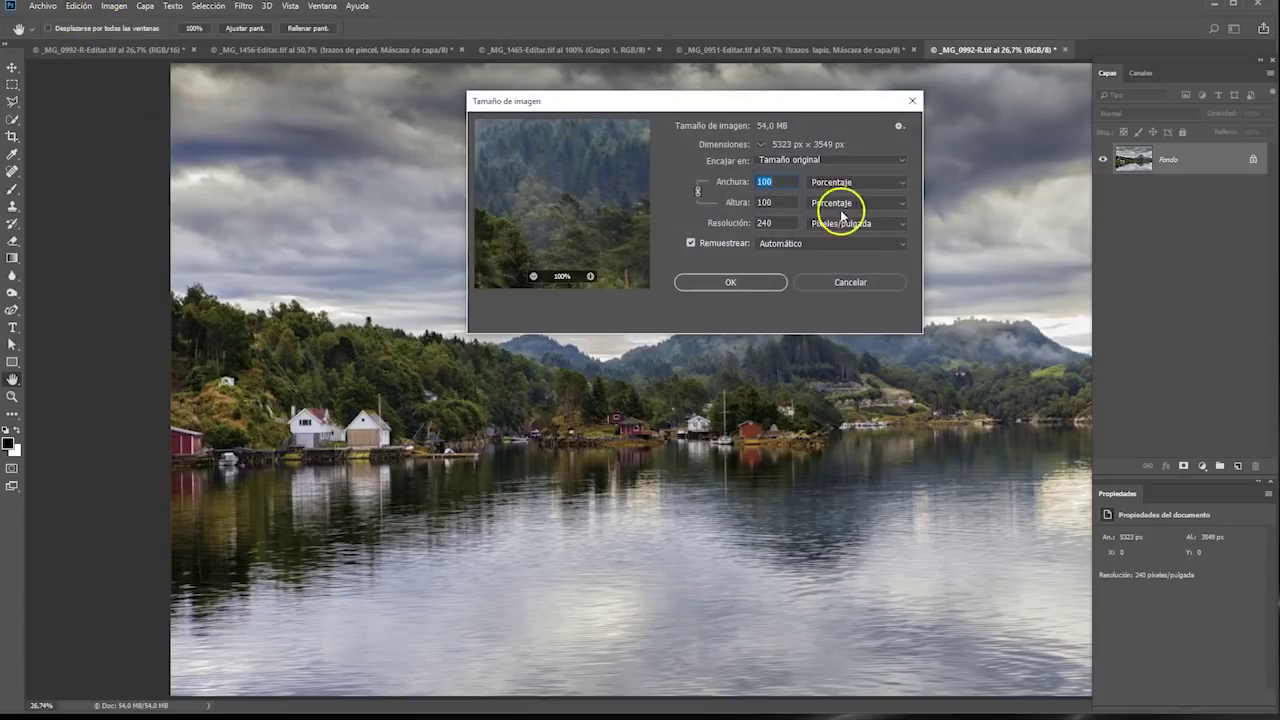
type("50")
left_click(754, 281)
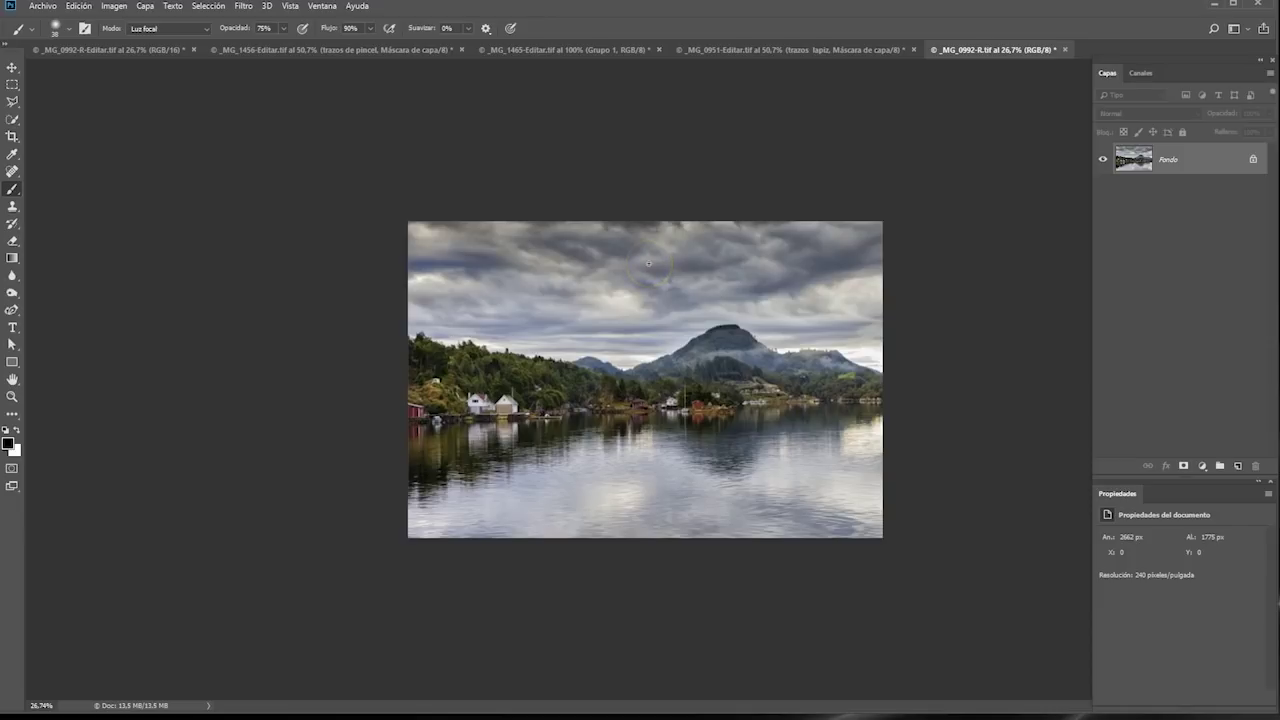
key("ctrl+plus")
key("ctrl+plus")
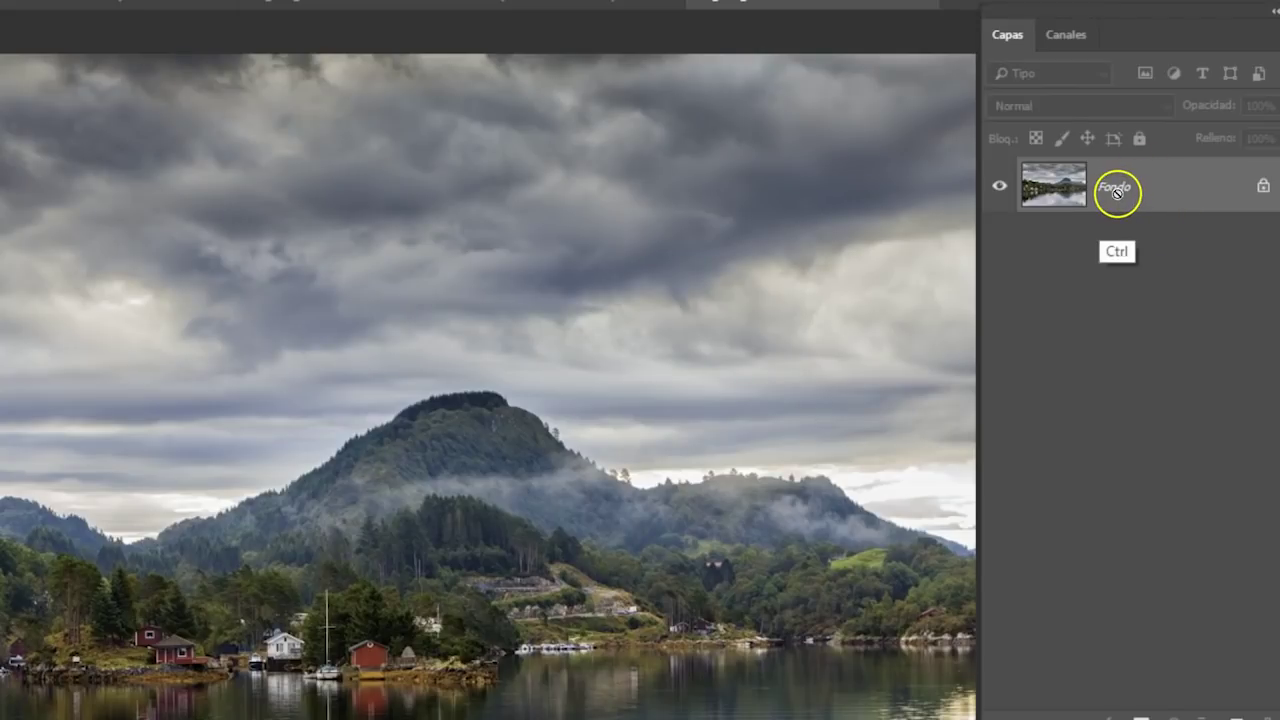
Step: Duplicate the background as 'Deenfoque' and apply Desenfoque suavizado with radius 10,5, threshold 20, quality Alta
key("ctrl+j")
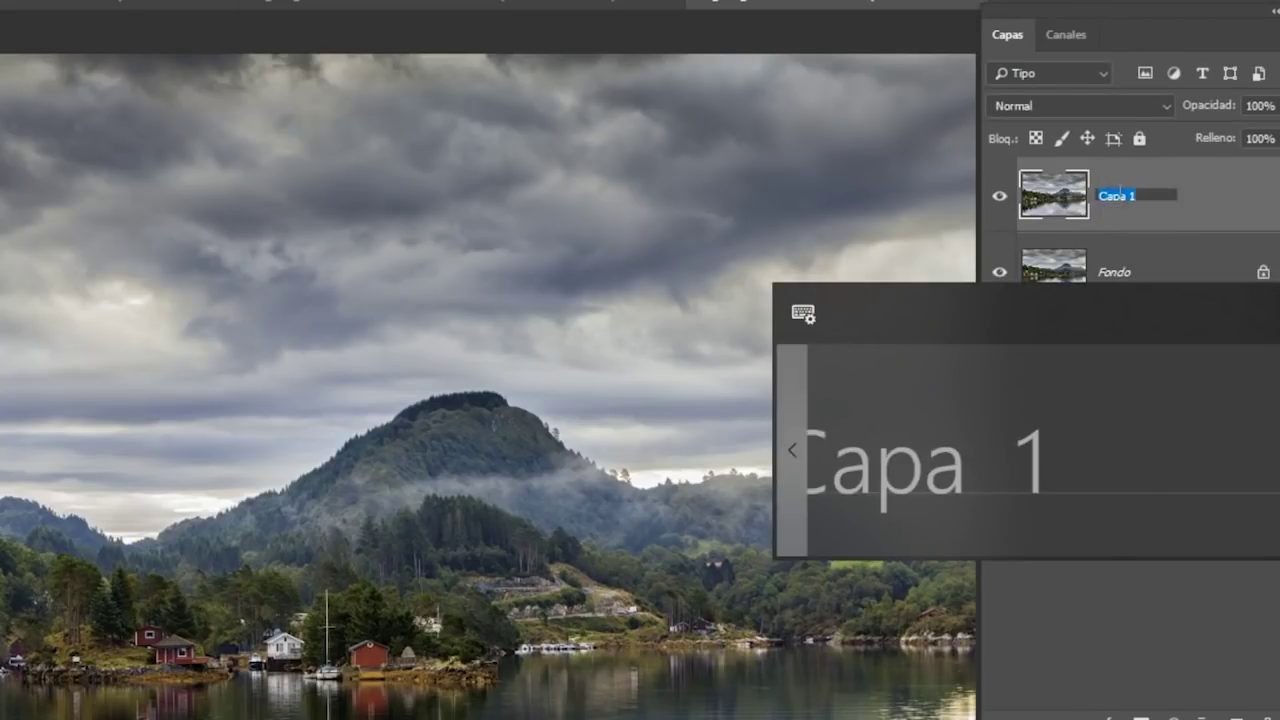
type("De")
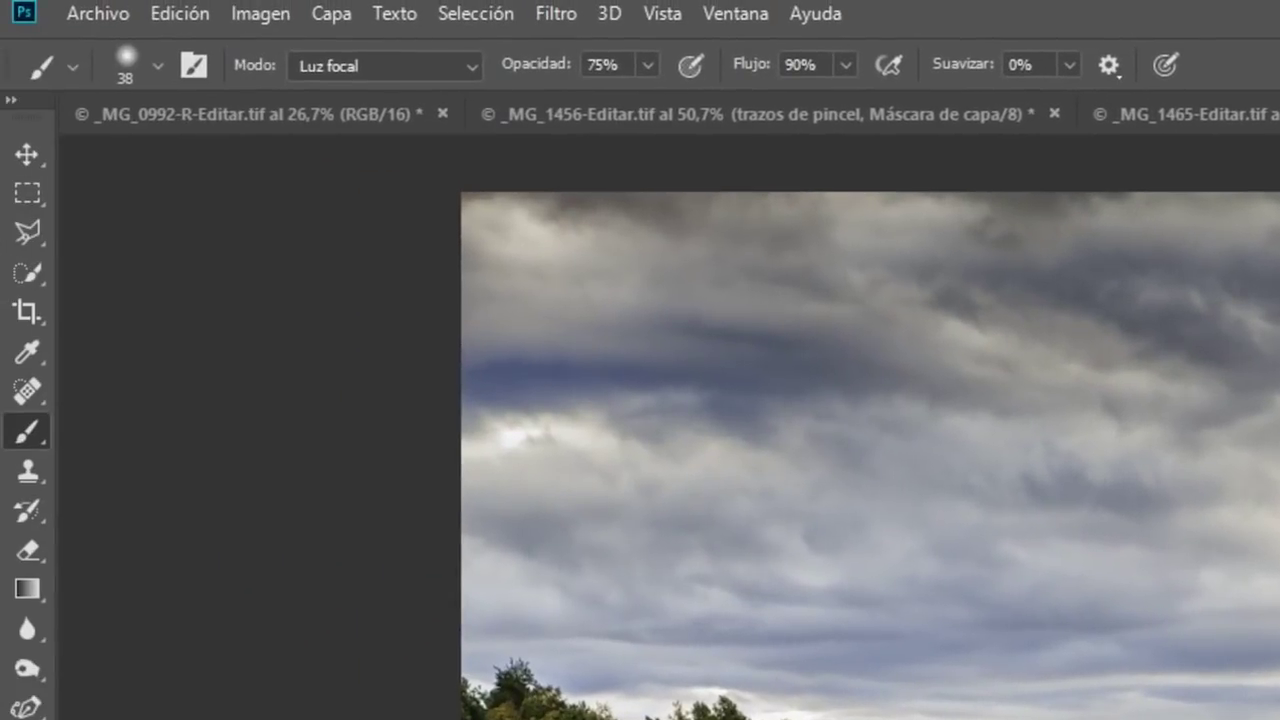
left_click(549, 18)
mouse_move(600, 358)
left_click(1178, 619)
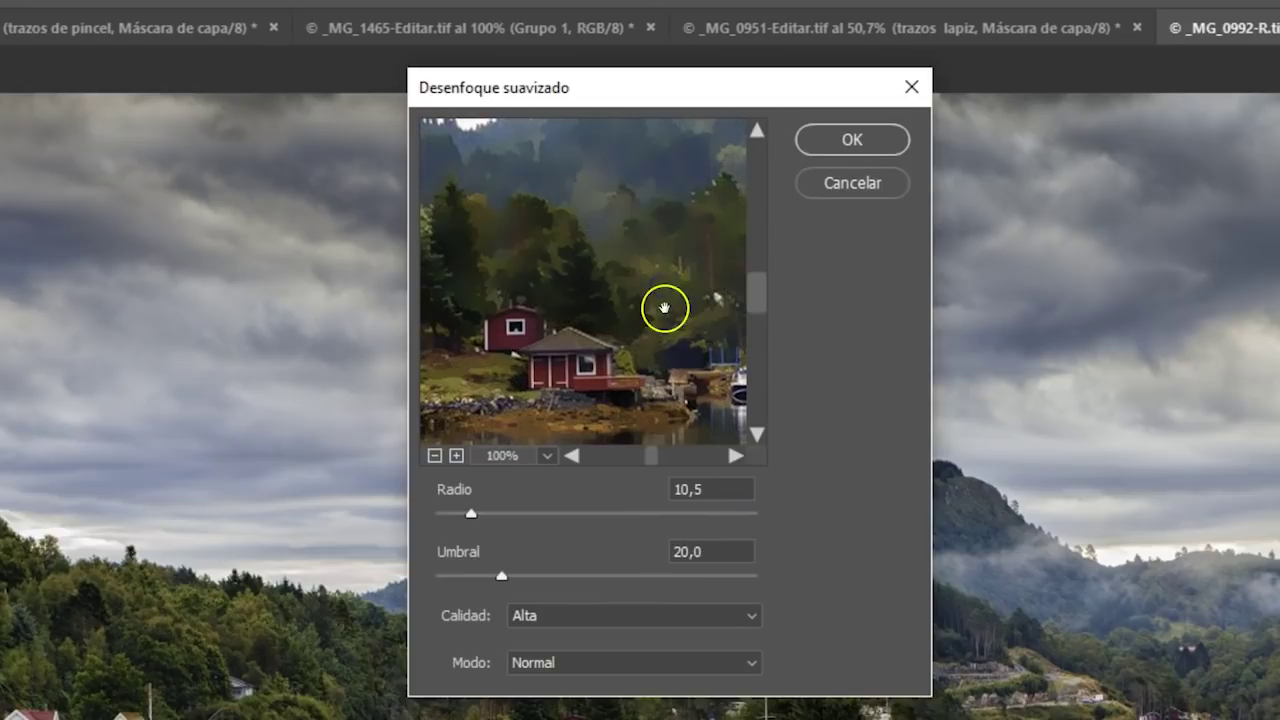
mouse_move(665, 309)
left_mouse_down()
mouse_move(626, 320)
mouse_move(646, 236)
mouse_move(627, 320)
left_mouse_up()
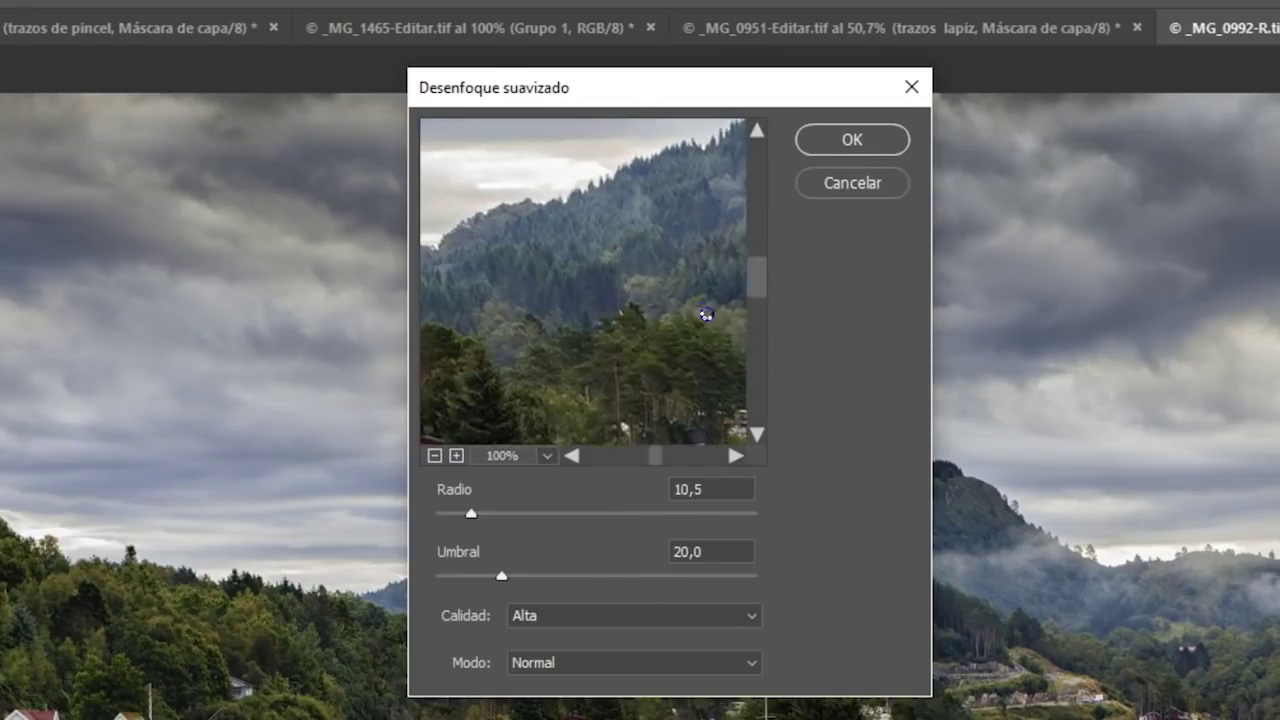
left_click_drag(587, 259, 609, 317)
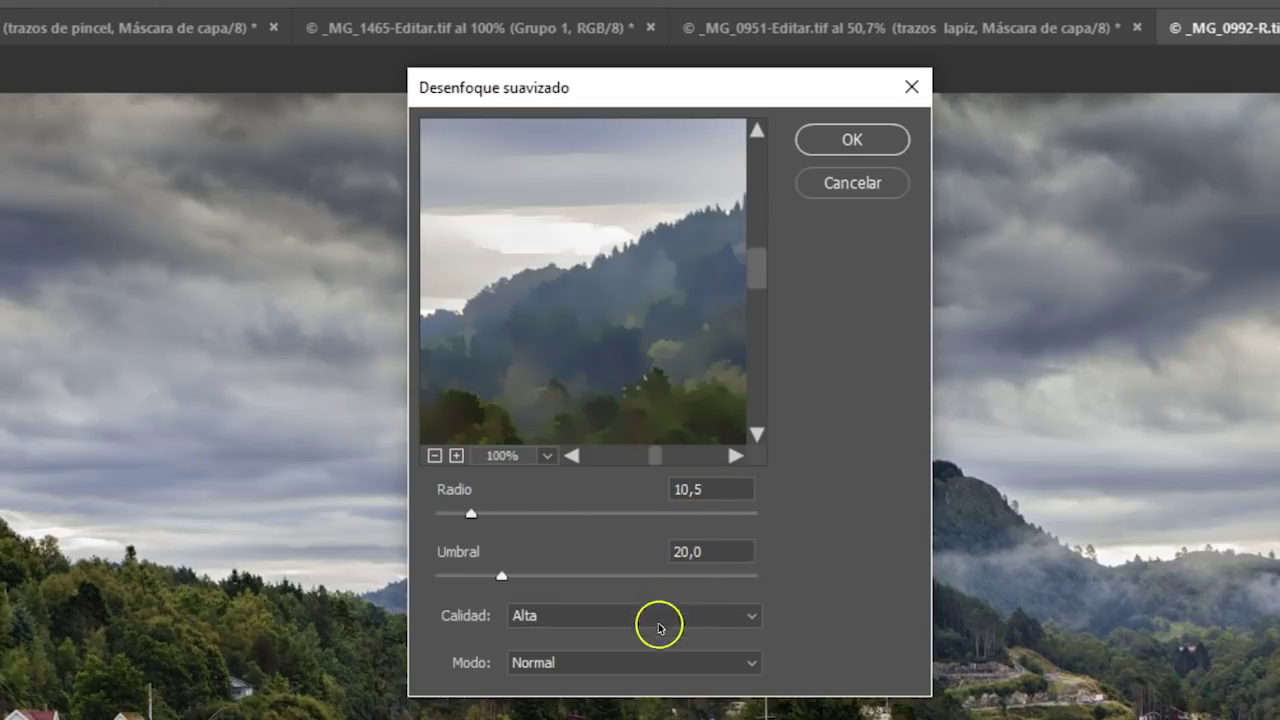
left_click(690, 618)
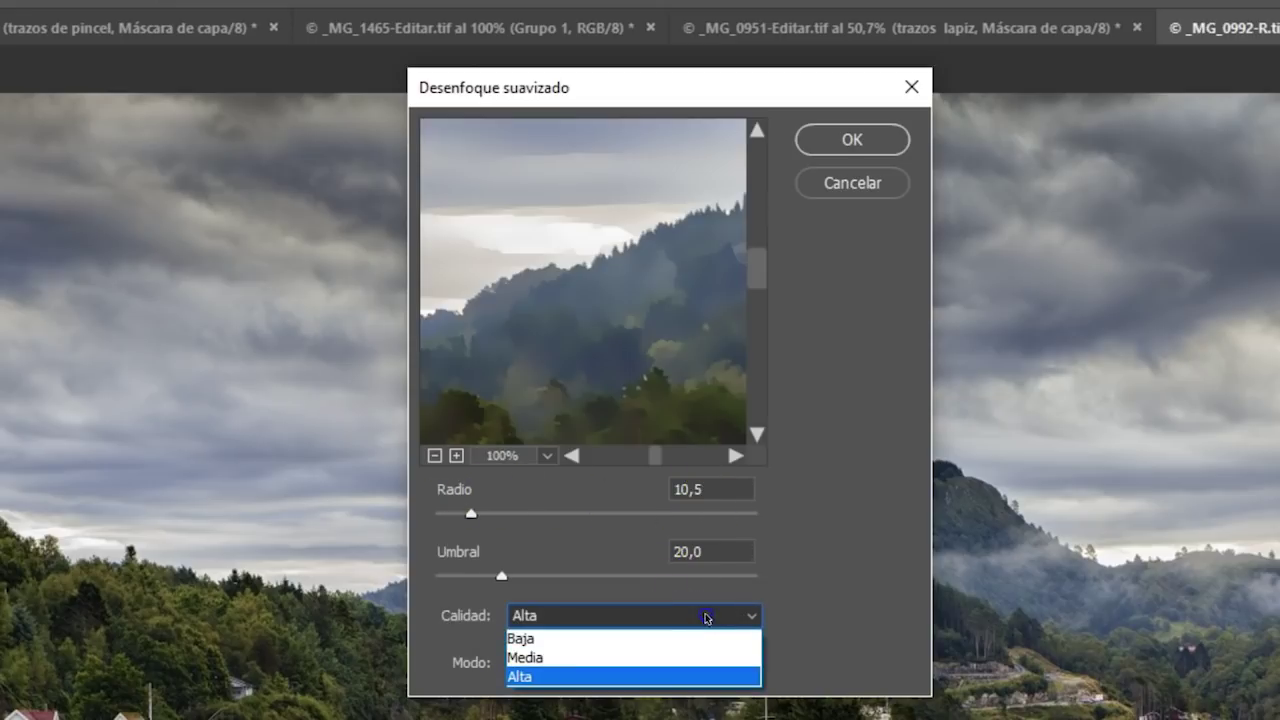
left_click(706, 618)
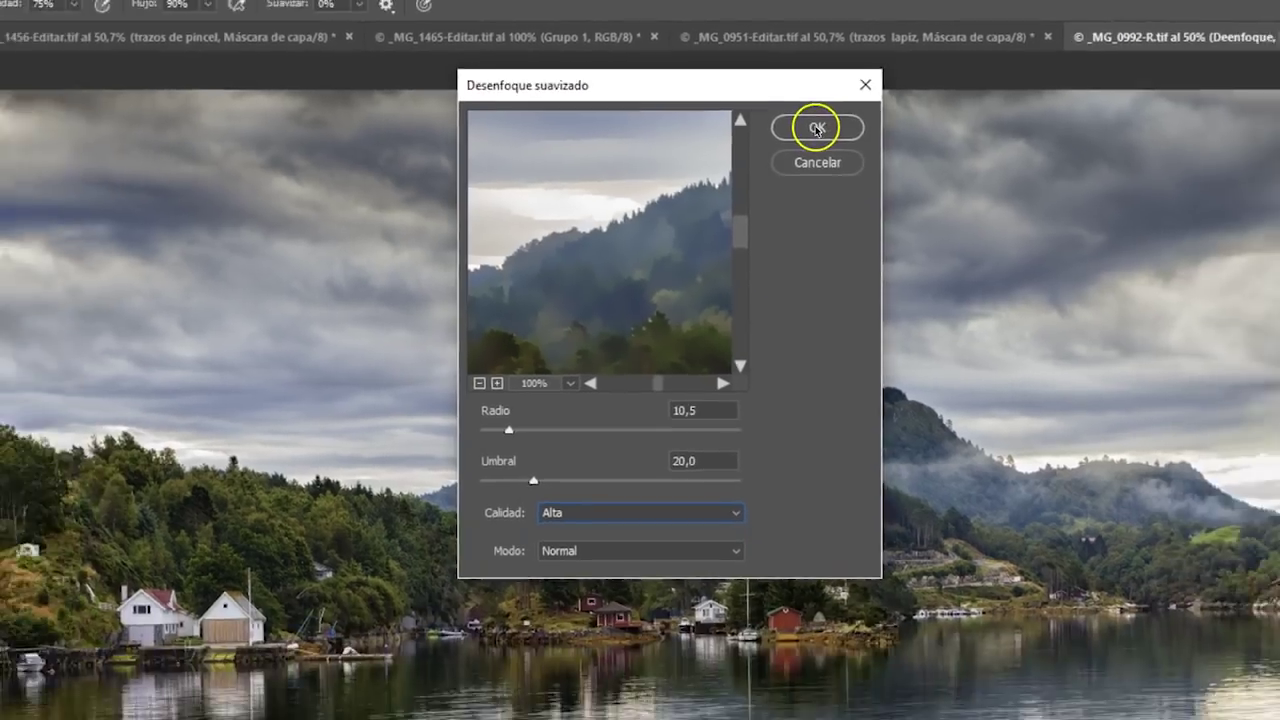
left_click(851, 141)
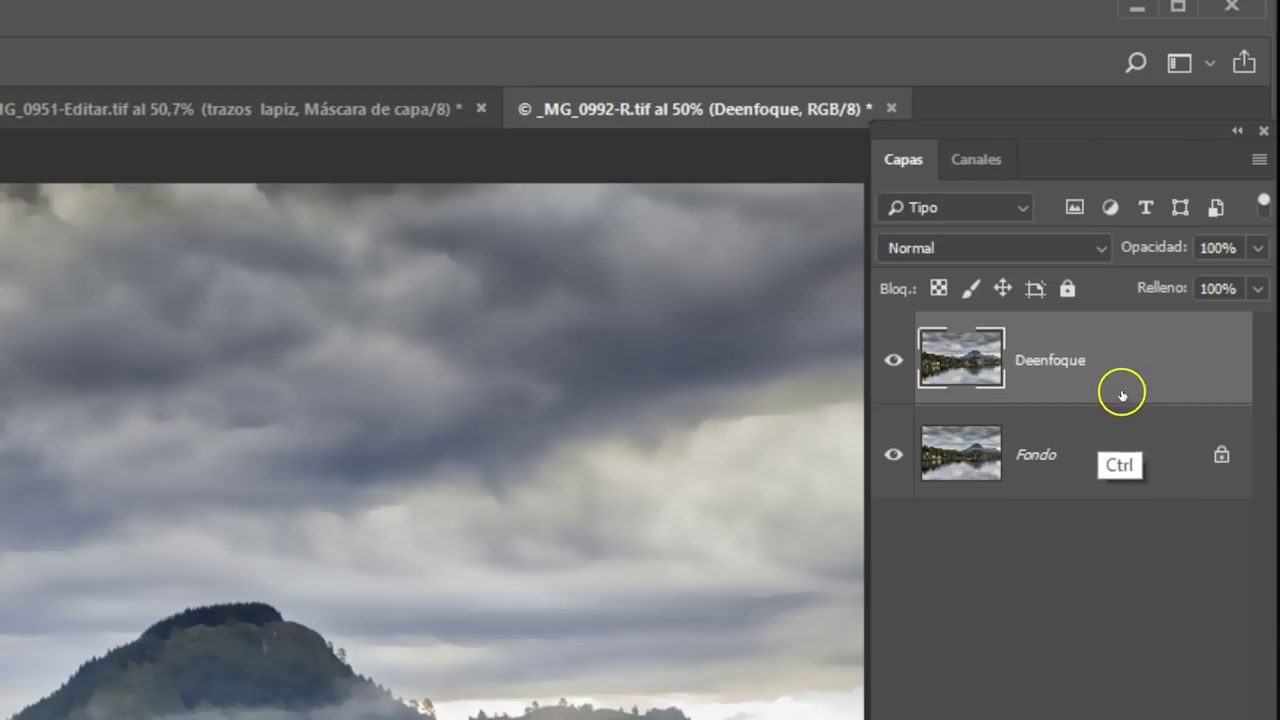
Step: Duplicate the Deenfoque layer and name the copy 'pinceladas'
key("ctrl+j")
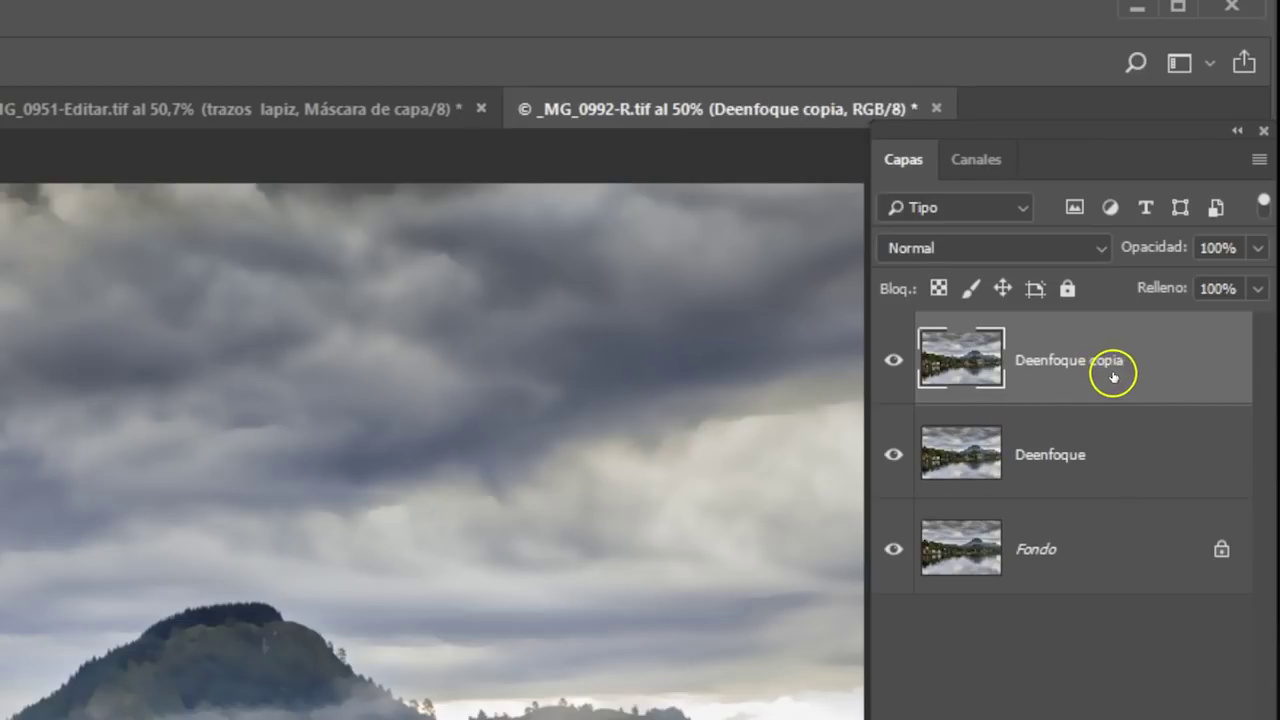
double_click(1112, 360)
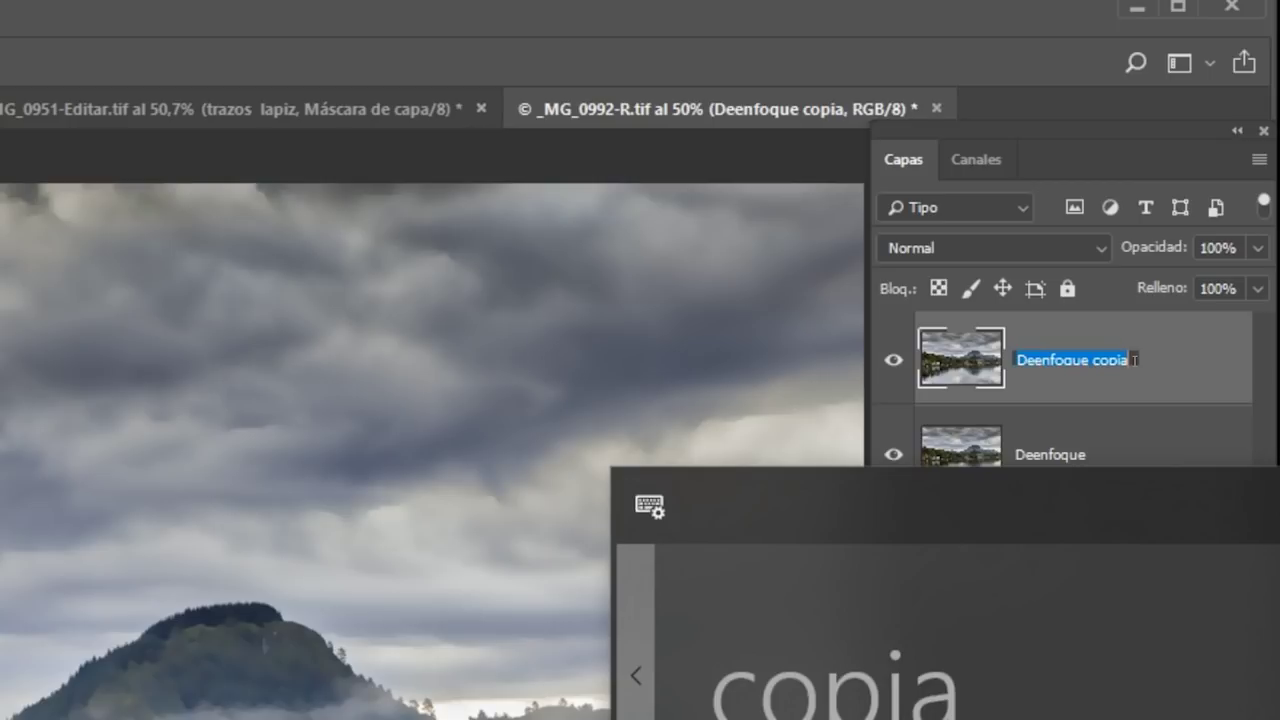
type("p")
type("das")
left_click(1134, 365)
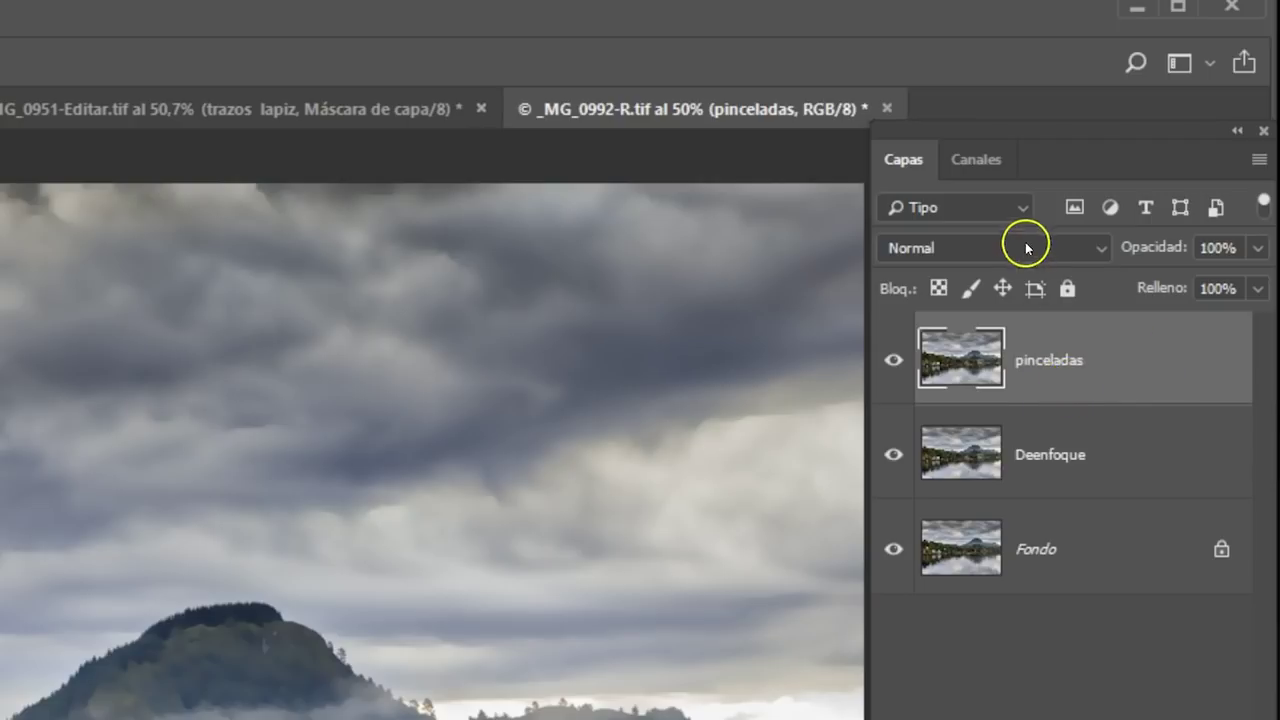
Step: Set pinceladas to Sobreexponer color blending and invert it, turning the canvas white
left_click(1026, 247)
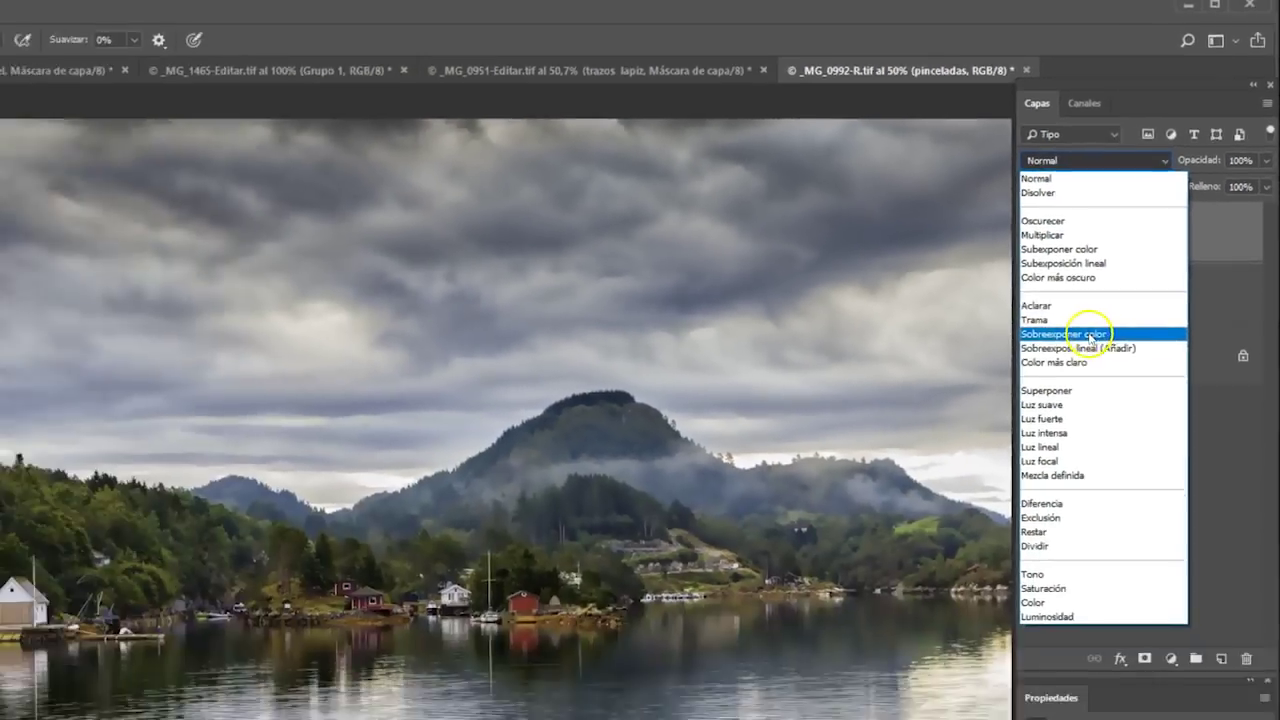
left_click(1085, 331)
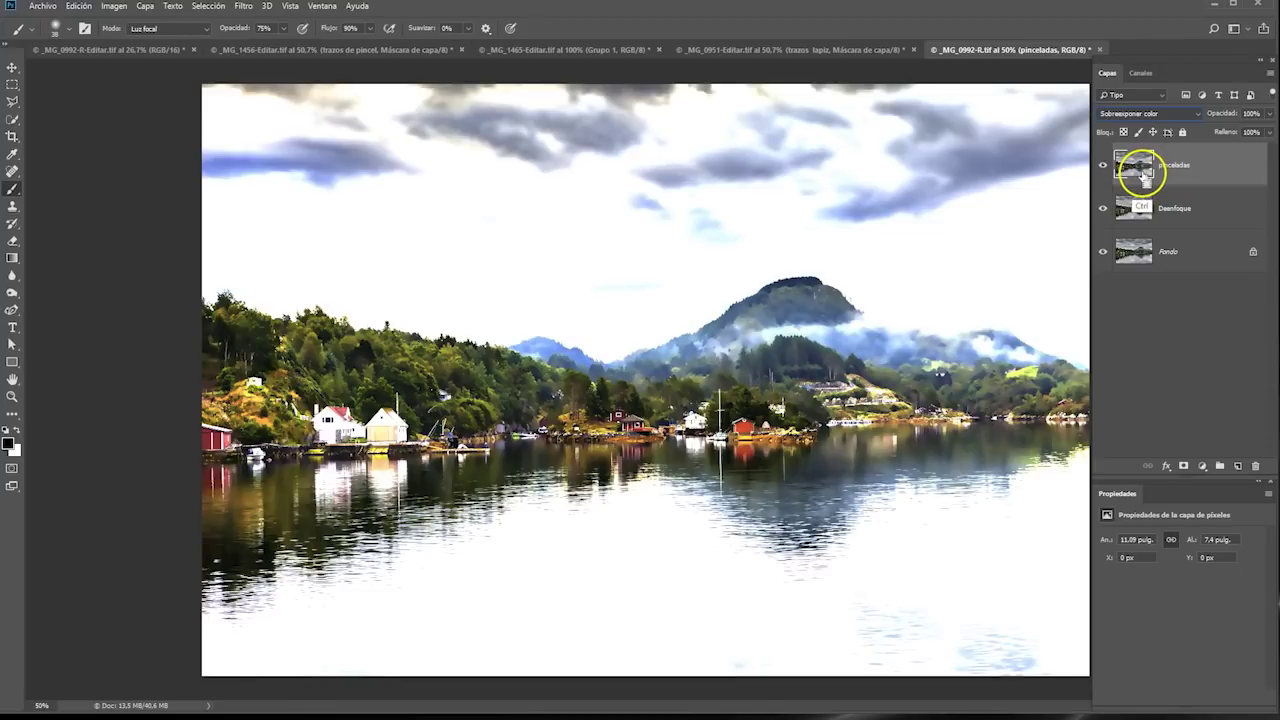
key("ctrl+i")
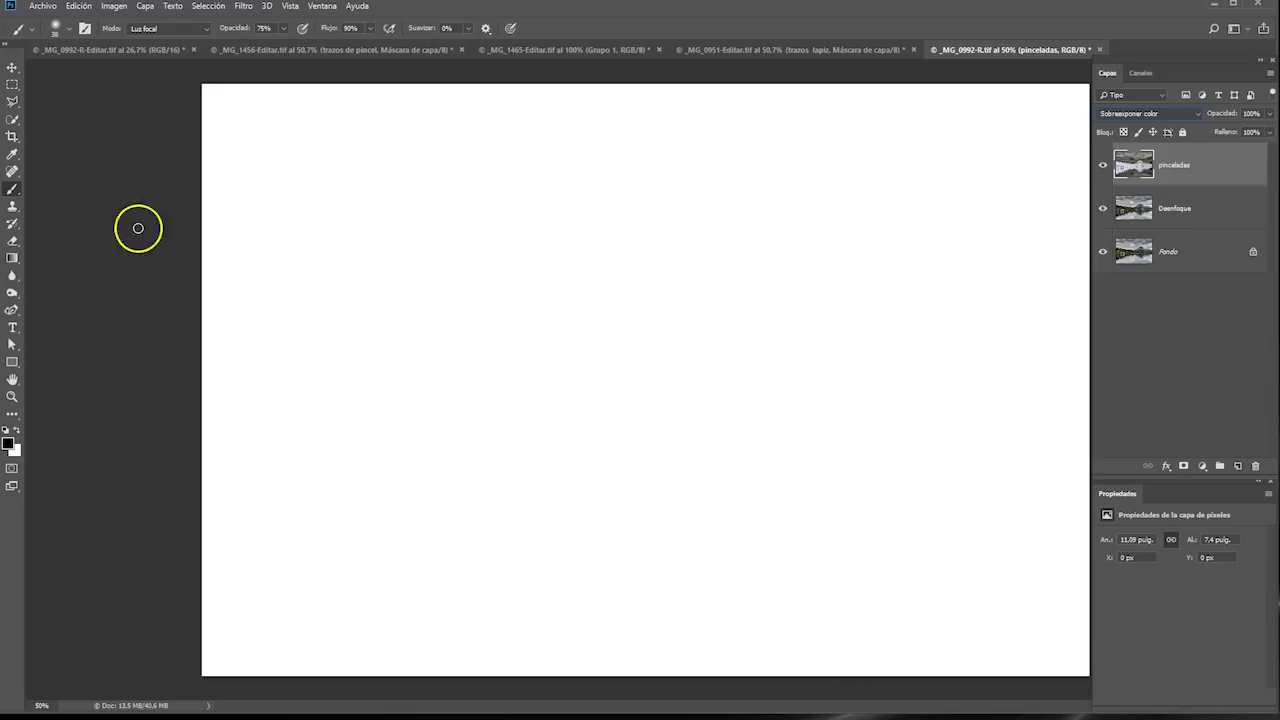
Step: With the Fiesta del pastel brush at about 424 px and 10% opacity, paint back the sky and mountain slopes
left_click(69, 28)
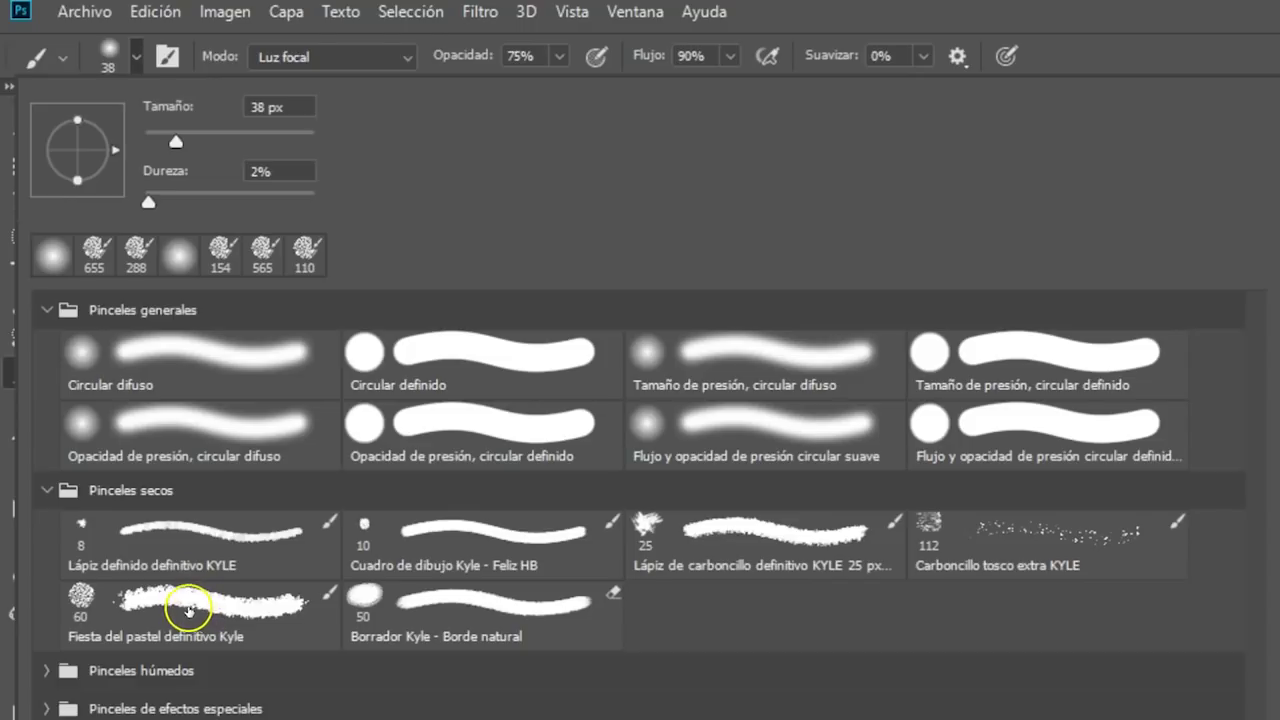
left_click(202, 616)
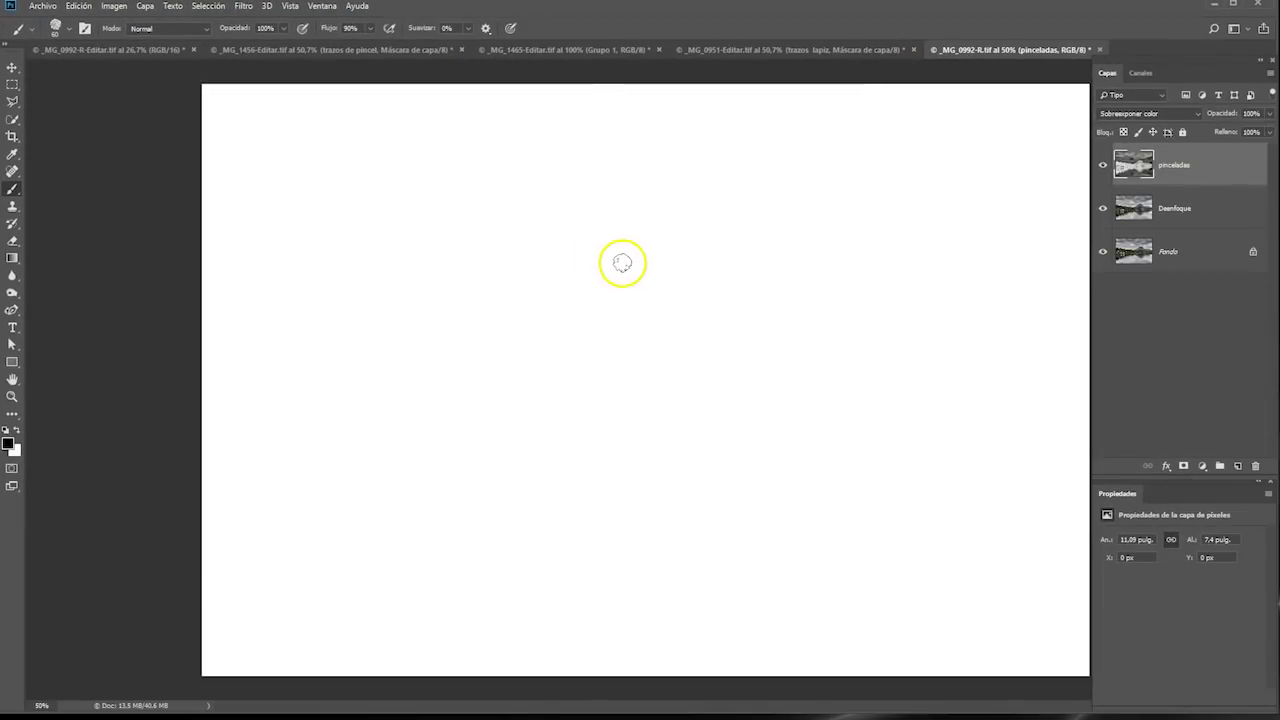
left_click_drag(610, 283, 670, 316)
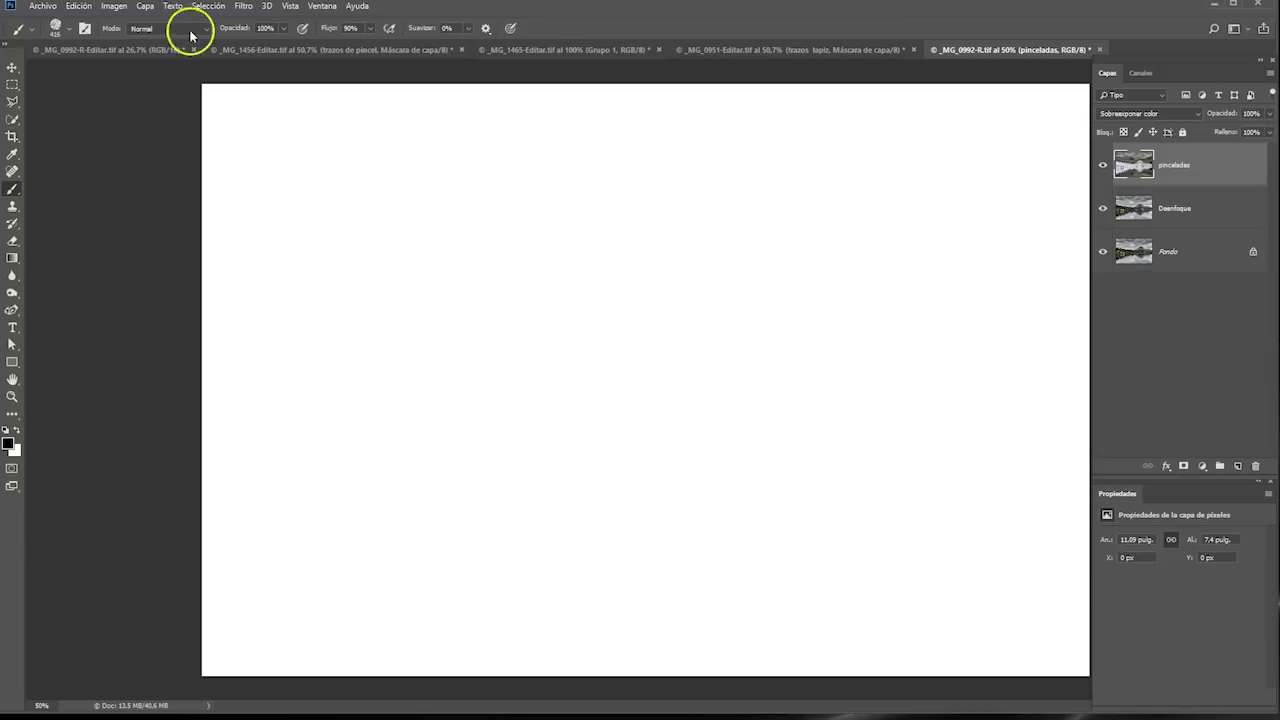
left_click(266, 28)
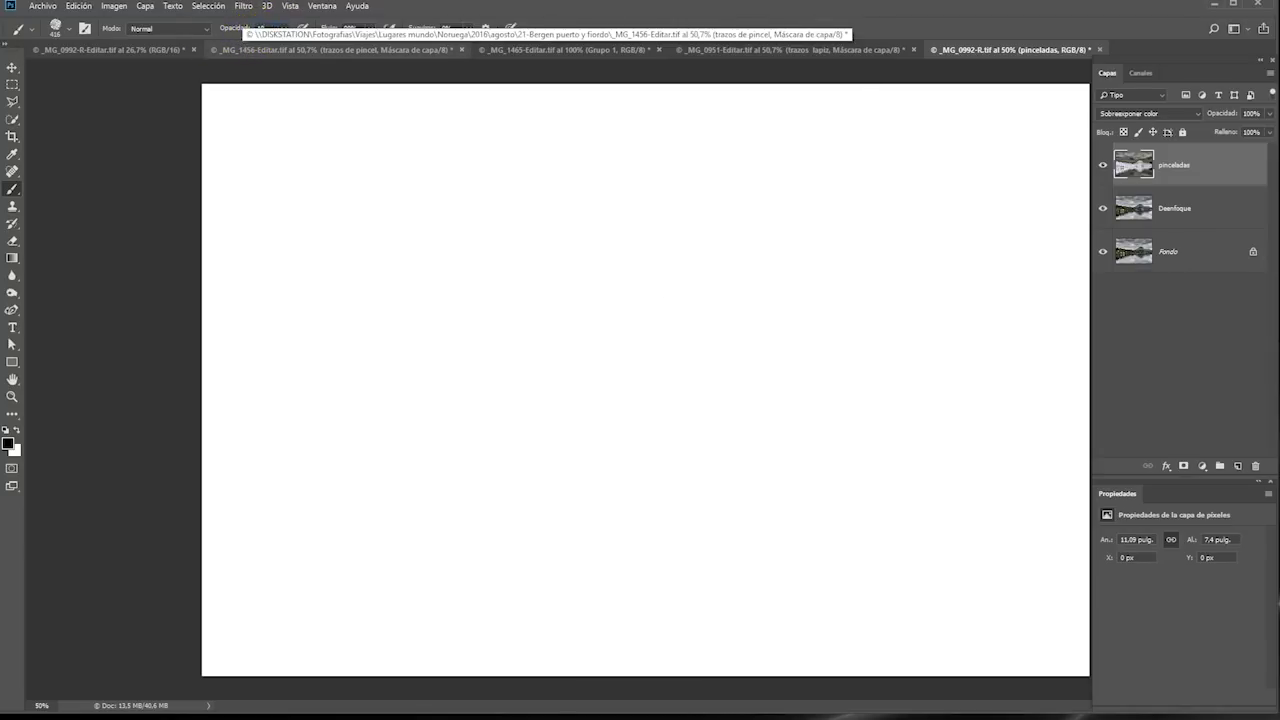
key("Tab")
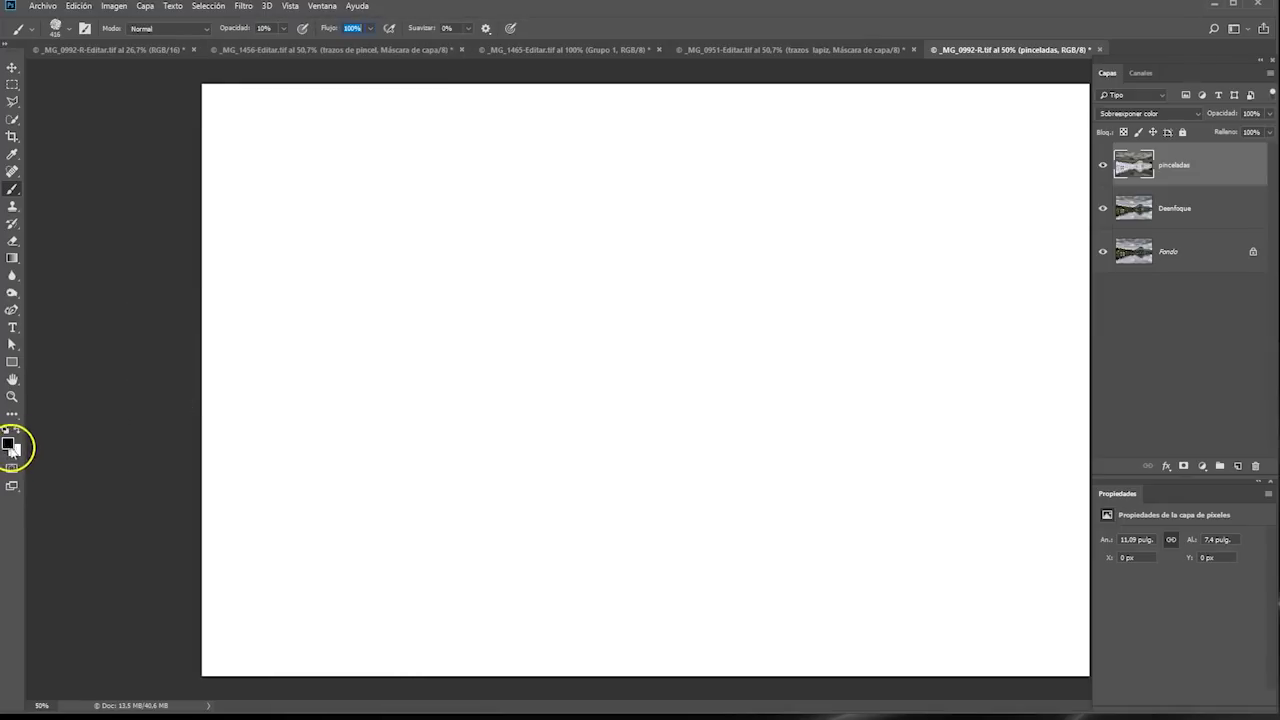
mouse_move(414, 277)
left_mouse_down()
mouse_move(334, 243)
mouse_move(526, 157)
mouse_move(221, 168)
mouse_move(346, 134)
mouse_move(249, 243)
mouse_move(420, 294)
mouse_move(720, 224)
mouse_move(520, 171)
mouse_move(263, 337)
mouse_move(500, 434)
mouse_move(194, 492)
mouse_move(351, 463)
mouse_move(334, 369)
mouse_move(586, 423)
mouse_move(674, 466)
mouse_move(417, 591)
mouse_move(391, 651)
mouse_move(449, 600)
mouse_move(780, 507)
mouse_move(686, 280)
mouse_move(586, 334)
mouse_move(762, 190)
mouse_move(700, 114)
mouse_move(534, 134)
mouse_move(651, 277)
mouse_move(905, 277)
left_mouse_up()
mouse_move(931, 182)
left_mouse_down()
mouse_move(789, 146)
mouse_move(951, 323)
mouse_move(940, 297)
mouse_move(1007, 286)
mouse_move(914, 157)
mouse_move(886, 60)
mouse_move(990, 410)
mouse_move(1049, 375)
mouse_move(940, 500)
mouse_move(909, 509)
mouse_move(1043, 509)
mouse_move(711, 657)
mouse_move(534, 540)
mouse_move(740, 450)
mouse_move(663, 363)
mouse_move(814, 331)
mouse_move(617, 380)
mouse_move(1049, 360)
mouse_move(339, 347)
mouse_move(240, 420)
mouse_move(300, 571)
mouse_move(443, 626)
mouse_move(700, 685)
mouse_move(734, 517)
mouse_move(571, 343)
mouse_move(286, 120)
mouse_move(34, 486)
mouse_move(749, 443)
mouse_move(980, 529)
mouse_move(990, 397)
mouse_move(743, 414)
mouse_move(575, 400)
mouse_move(1014, 600)
mouse_move(895, 560)
mouse_move(1094, 634)
mouse_move(1134, 614)
mouse_move(569, 563)
mouse_move(745, 395)
mouse_move(766, 309)
mouse_move(779, 312)
left_mouse_up()
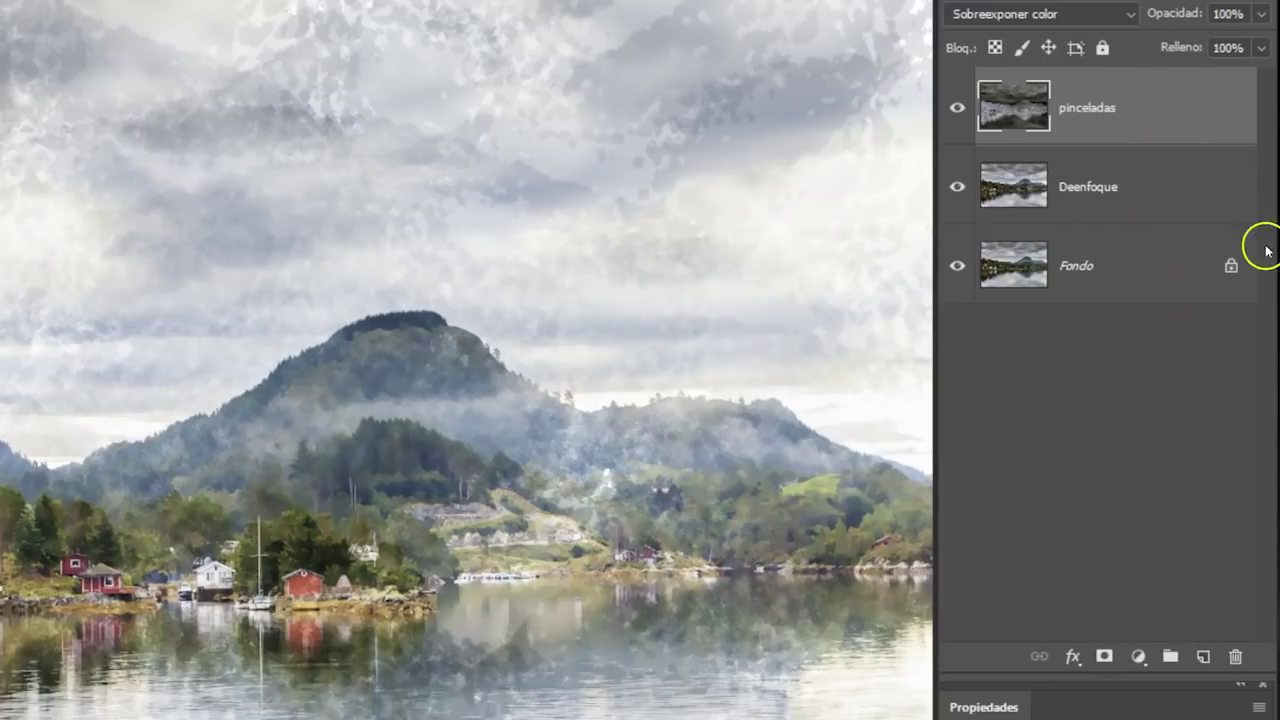
Step: Add a Niveles adjustment layer with the black input point set to 8
left_click(1138, 656)
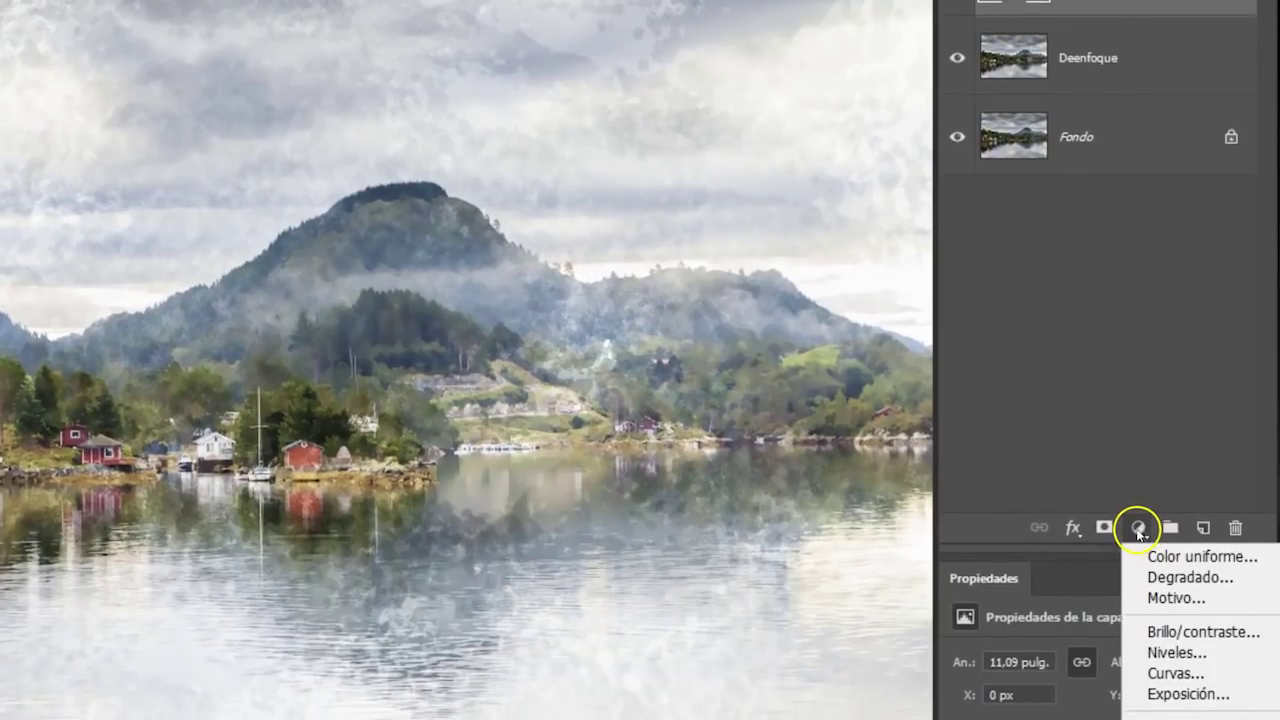
left_click(1156, 653)
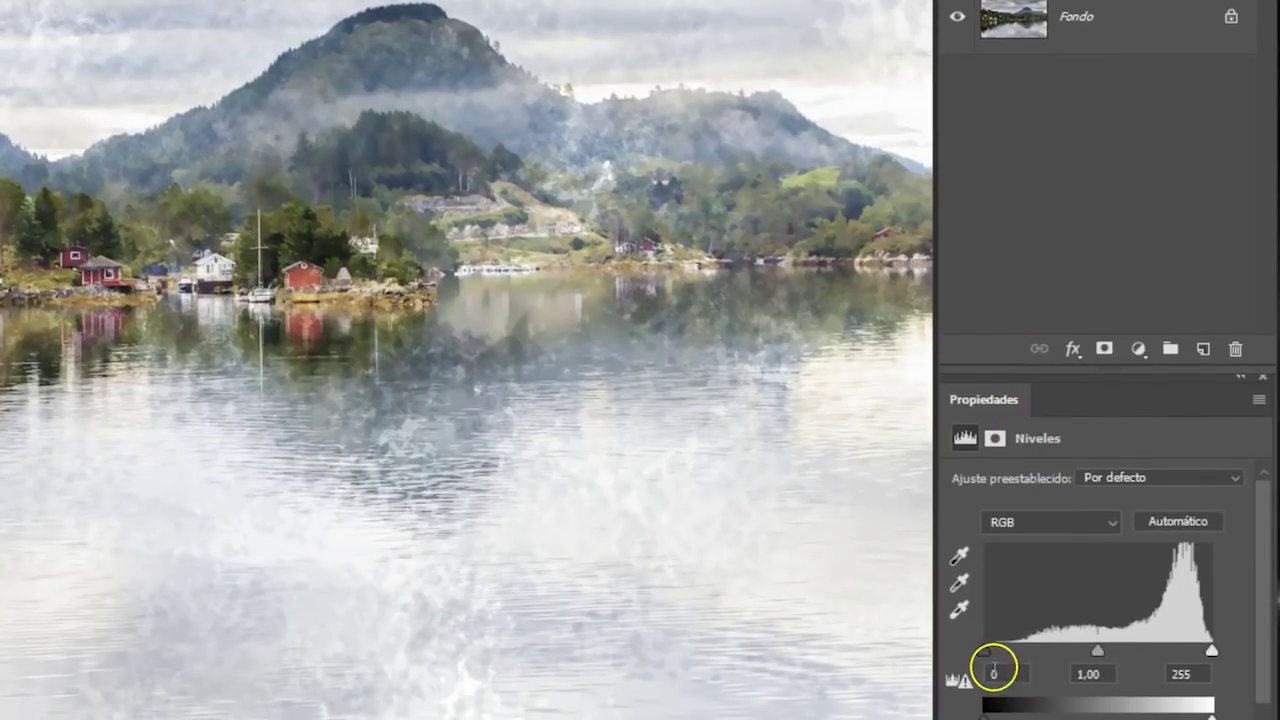
left_click_drag(984, 651, 1010, 653)
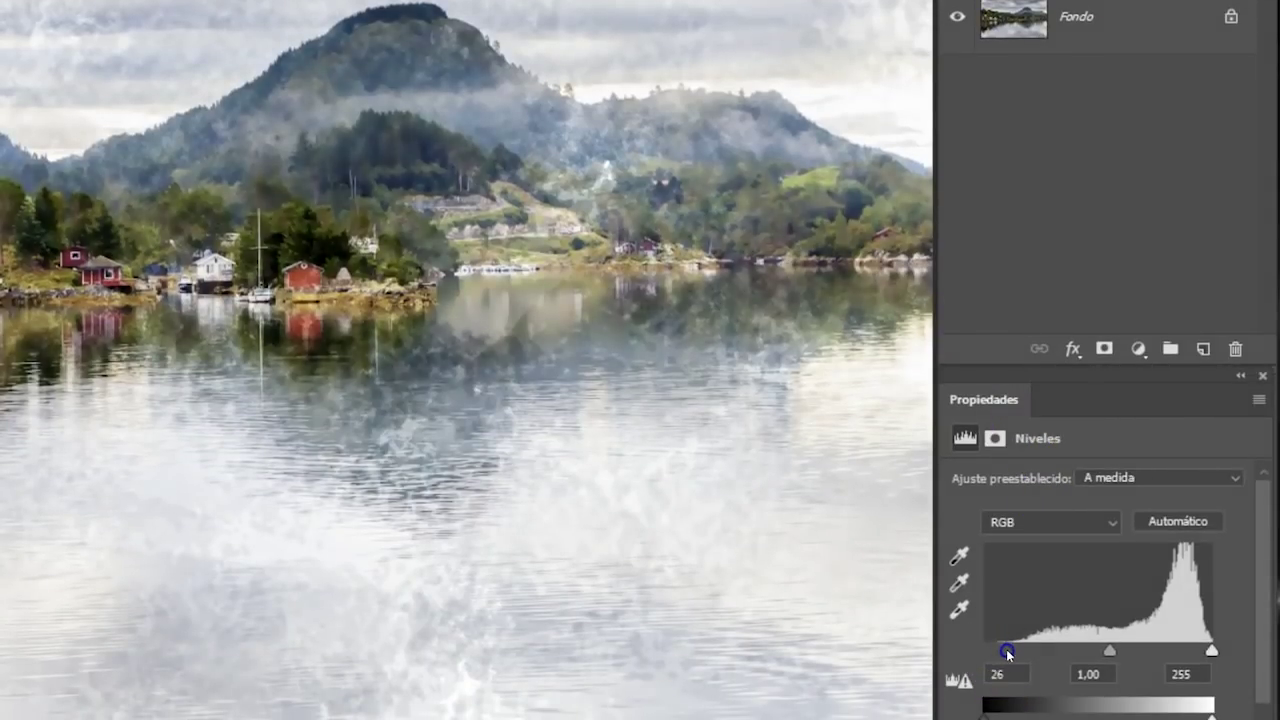
mouse_move(995, 653)
left_mouse_down()
mouse_move(1014, 653)
mouse_move(987, 652)
left_mouse_up()
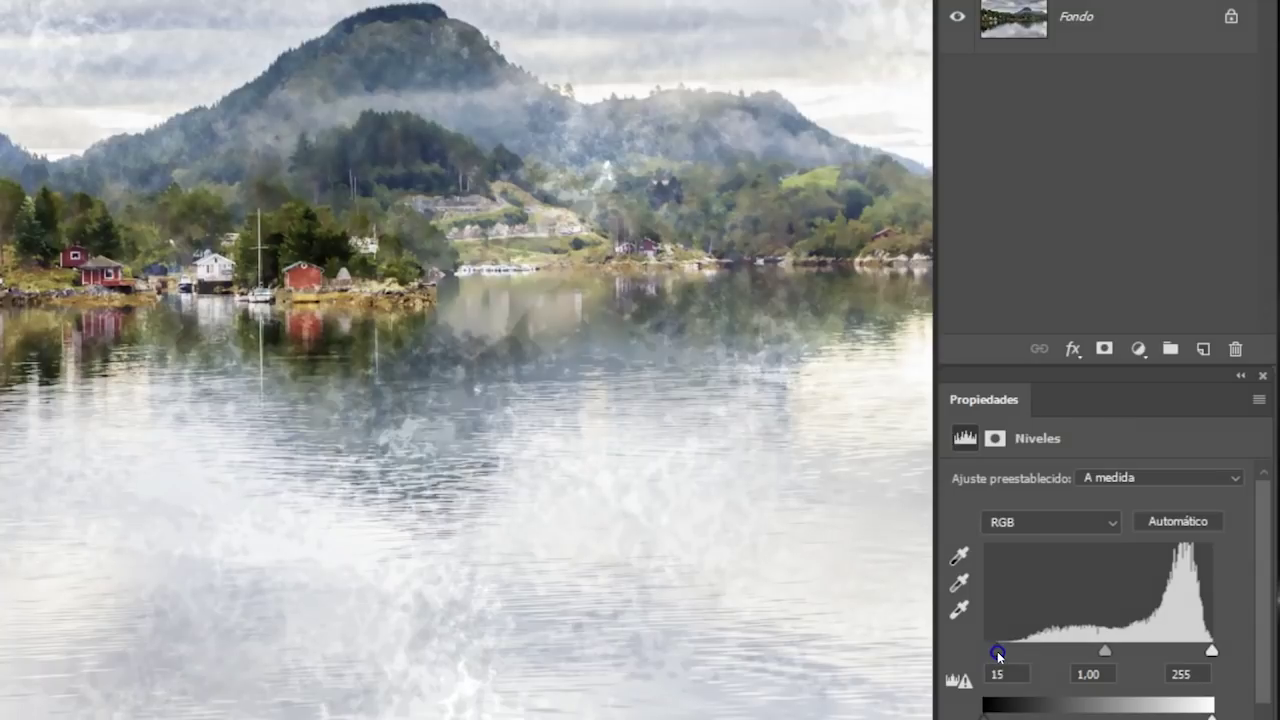
mouse_move(987, 651)
left_mouse_down()
mouse_move(944, 662)
mouse_move(1015, 654)
mouse_move(955, 665)
mouse_move(993, 660)
left_mouse_up()
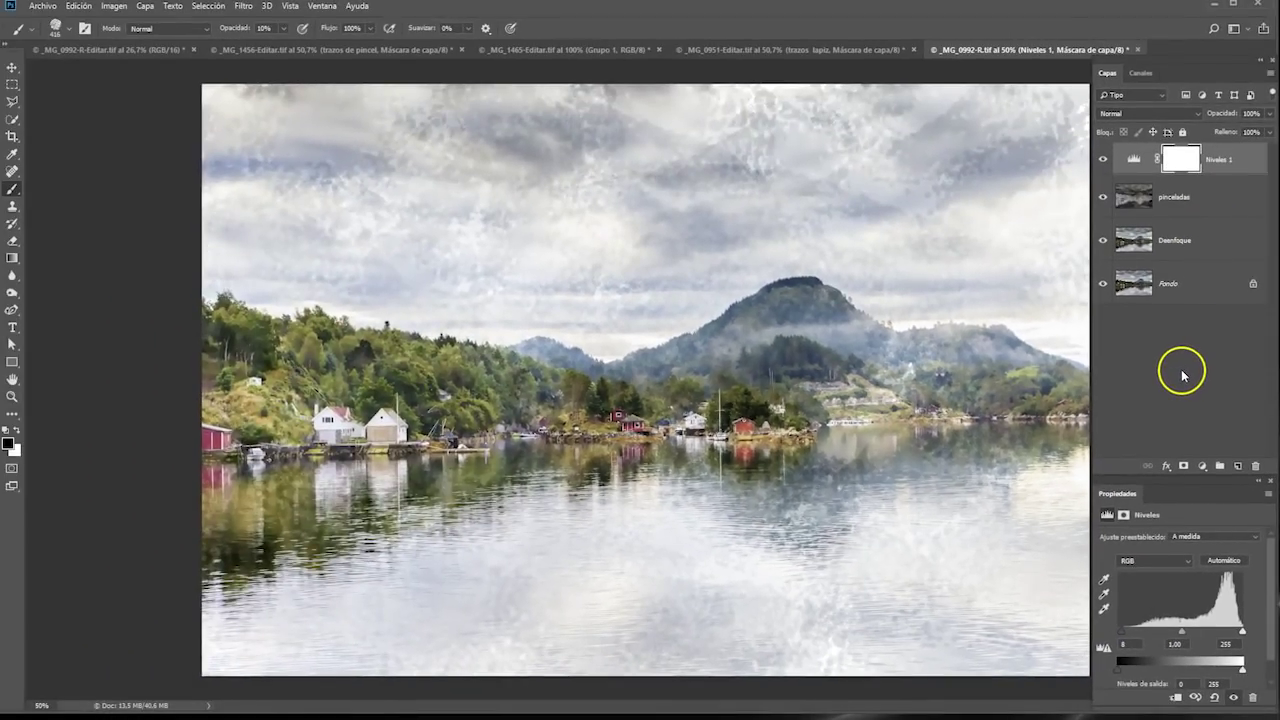
left_click(1215, 285)
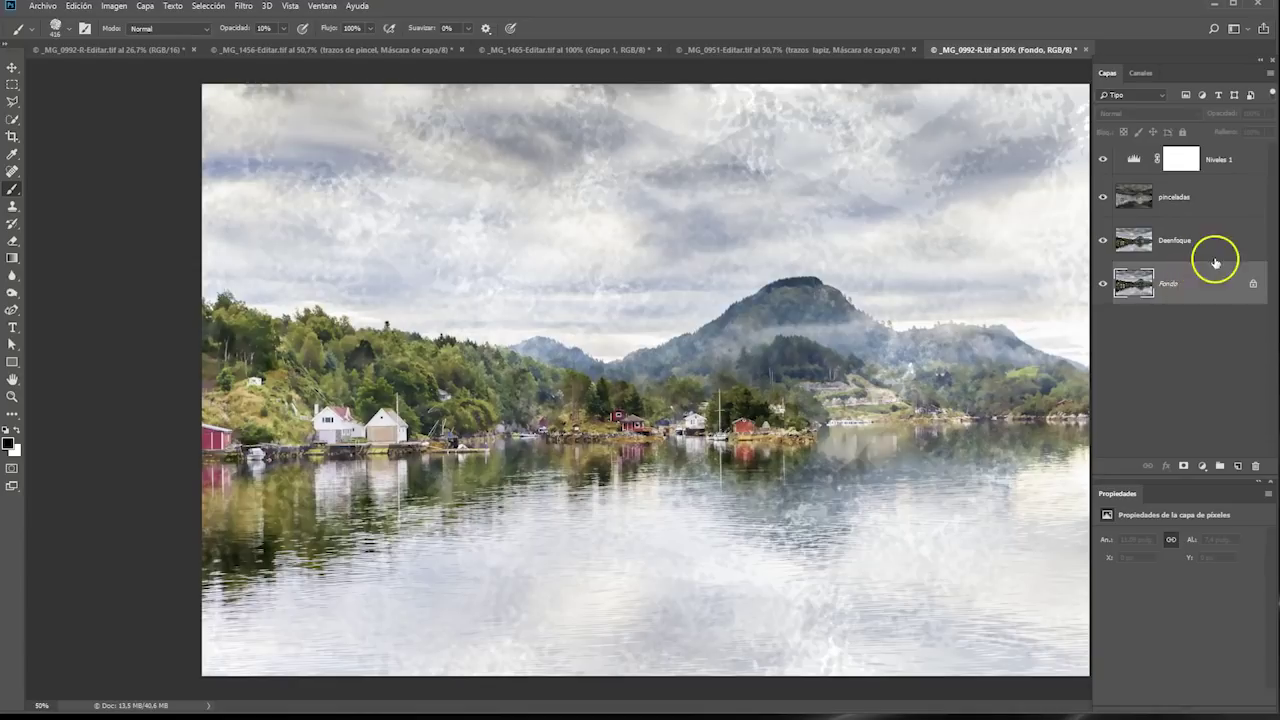
Step: Duplicate Fondo, move the copy to the top of the stack, and rename it 'trazos lapiz'
key("ctrl")
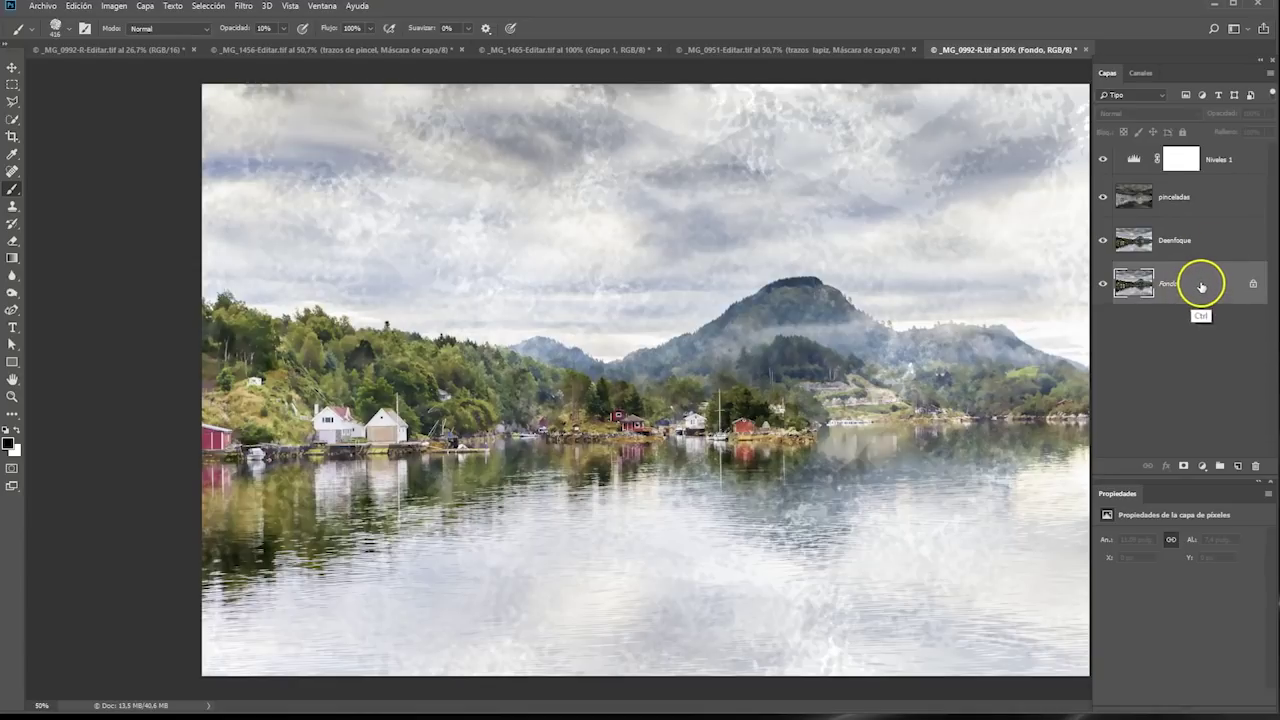
key("ctrl+j")
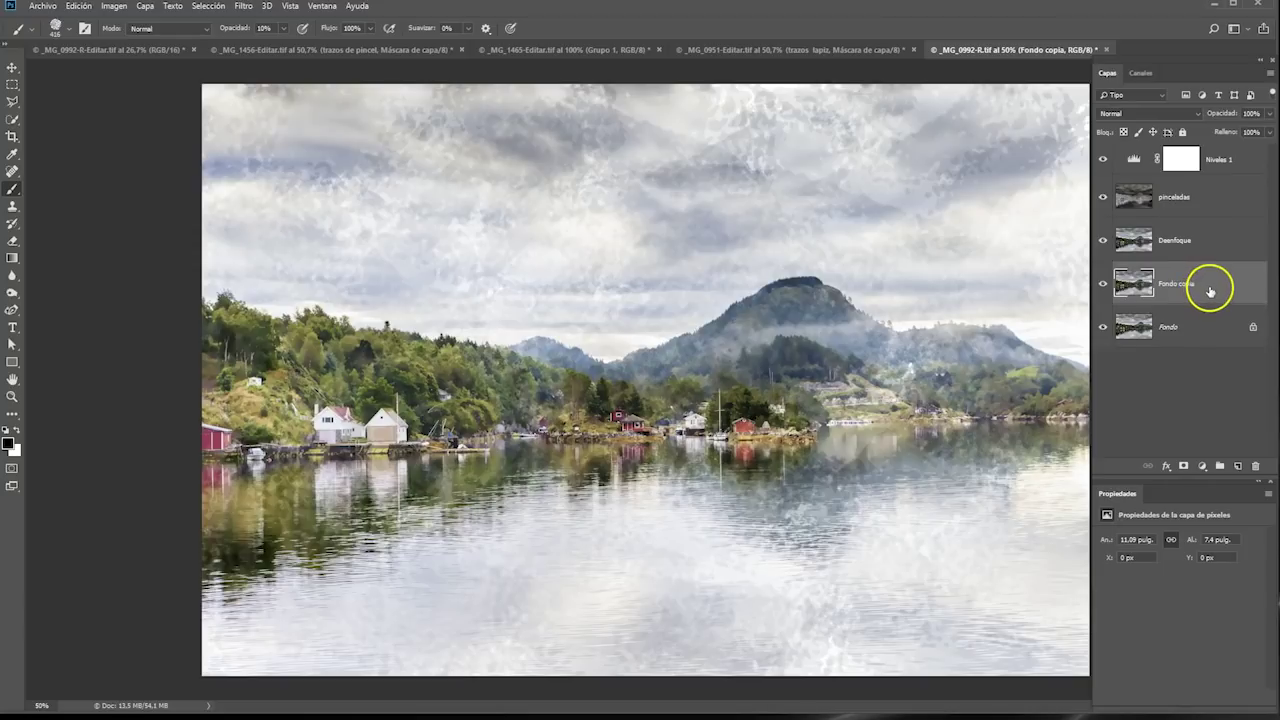
left_click_drag(1206, 292, 1214, 148)
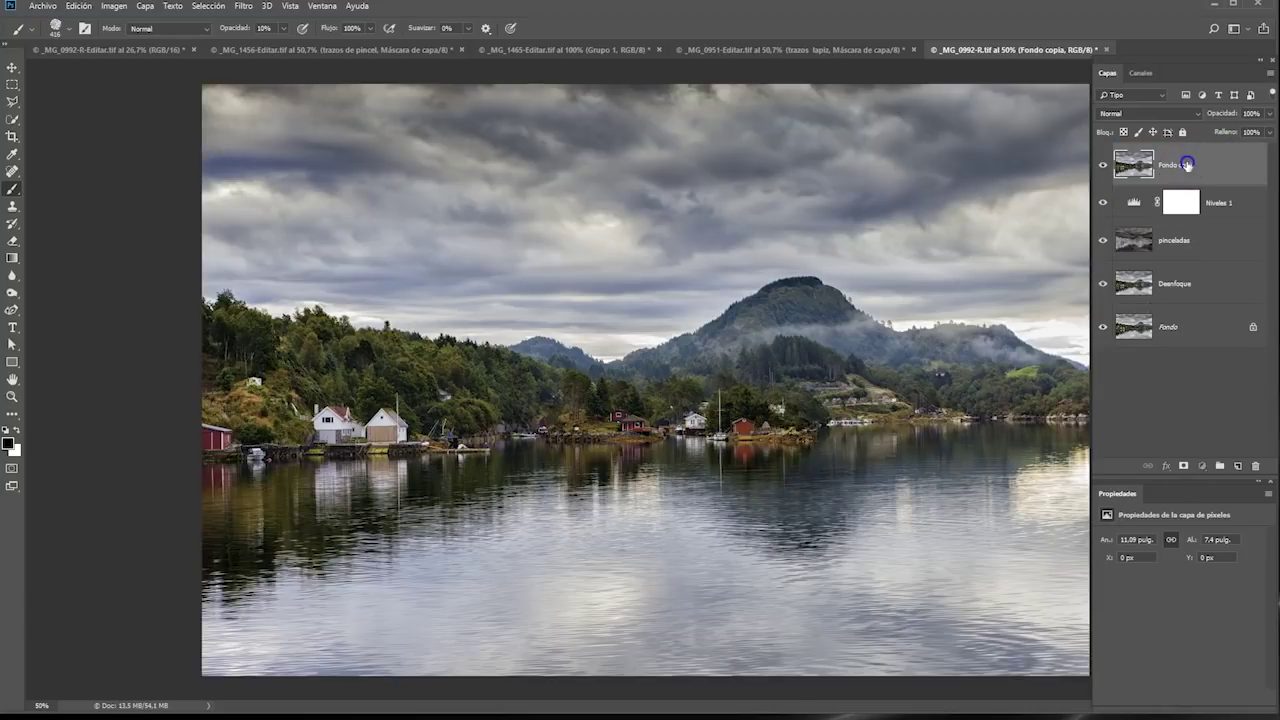
double_click(1187, 163)
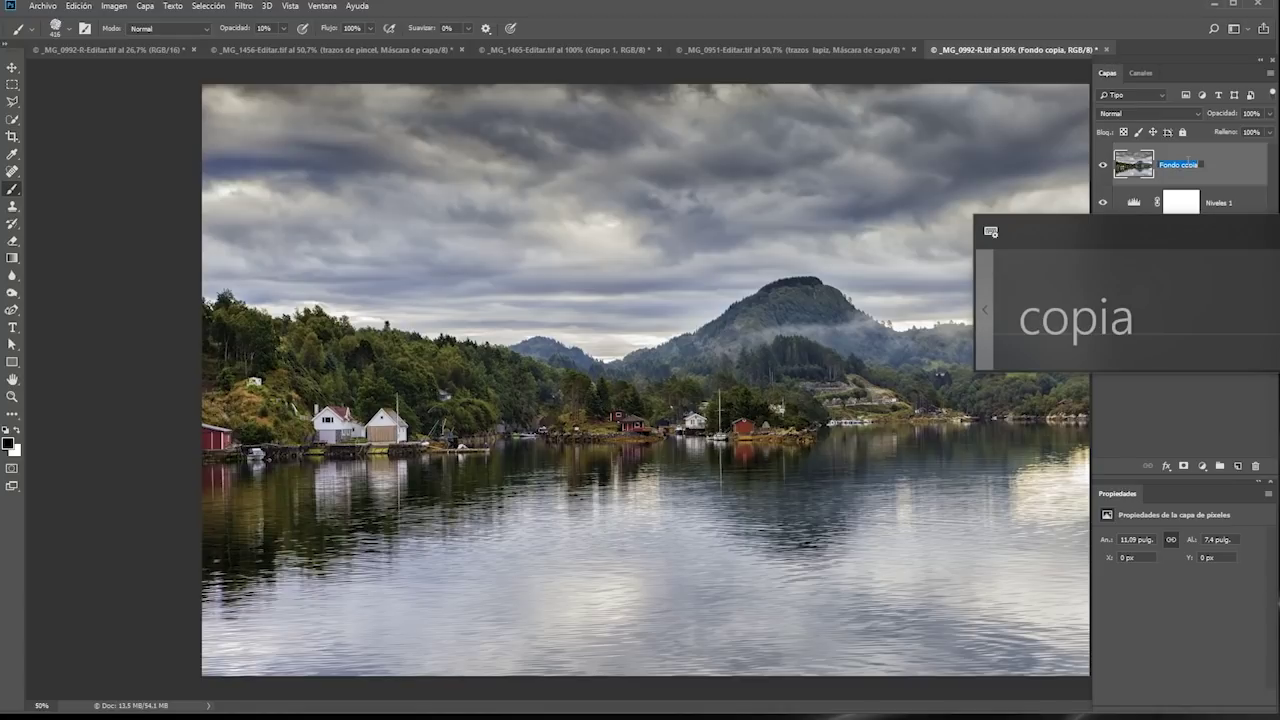
type("trazos ")
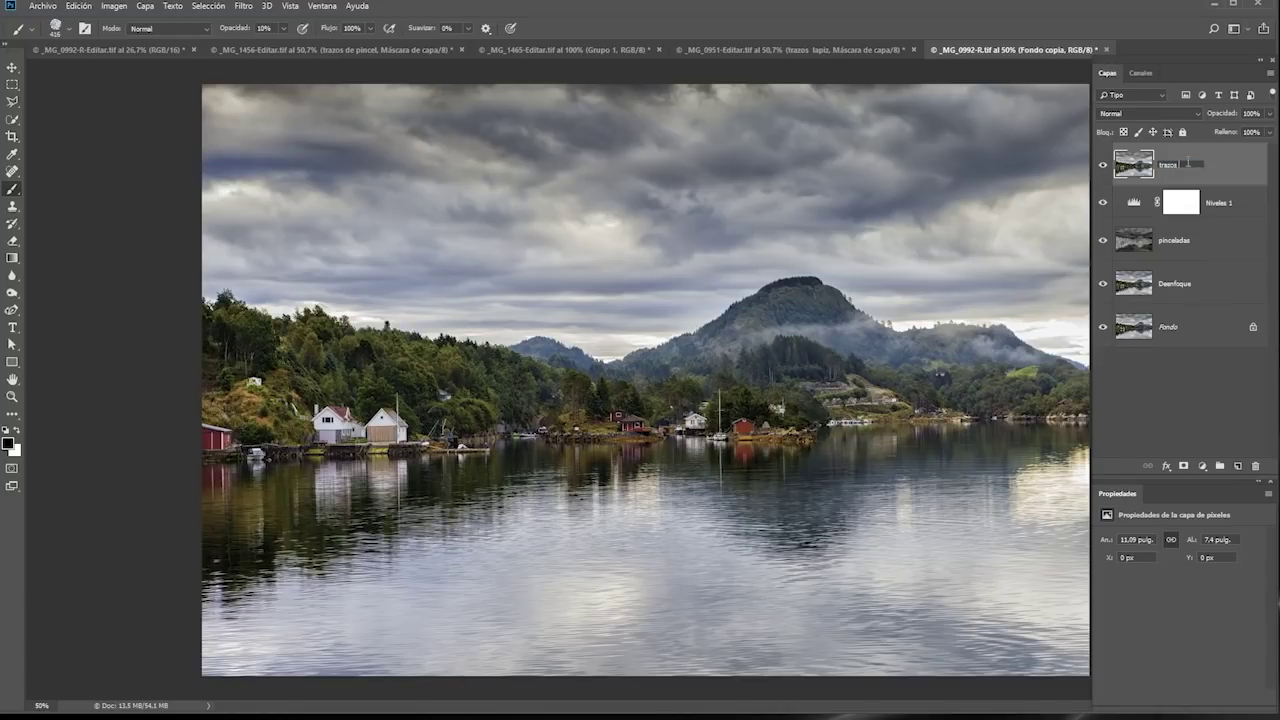
type("lapiz")
left_click(1141, 170)
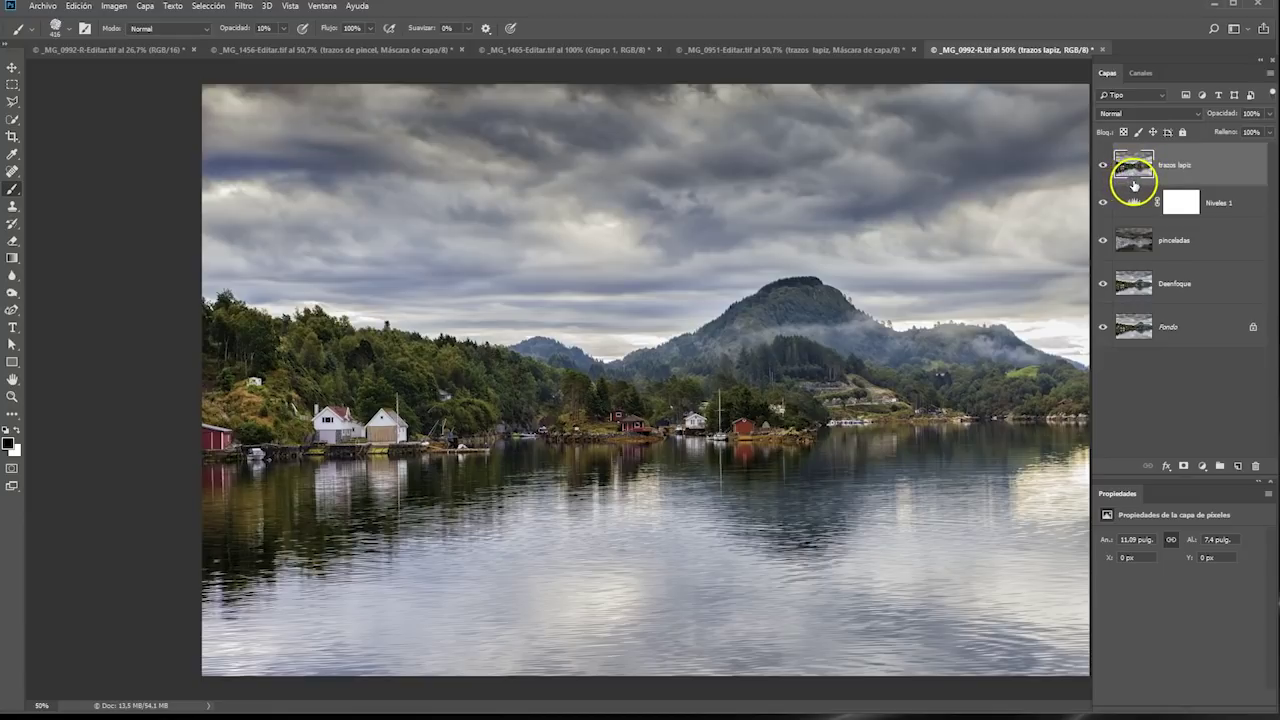
Step: Apply the Filter Gallery's Estilizar > Bordes resplandecientes to trazos lapiz, then invert it to dark outlines on white
left_click(242, 7)
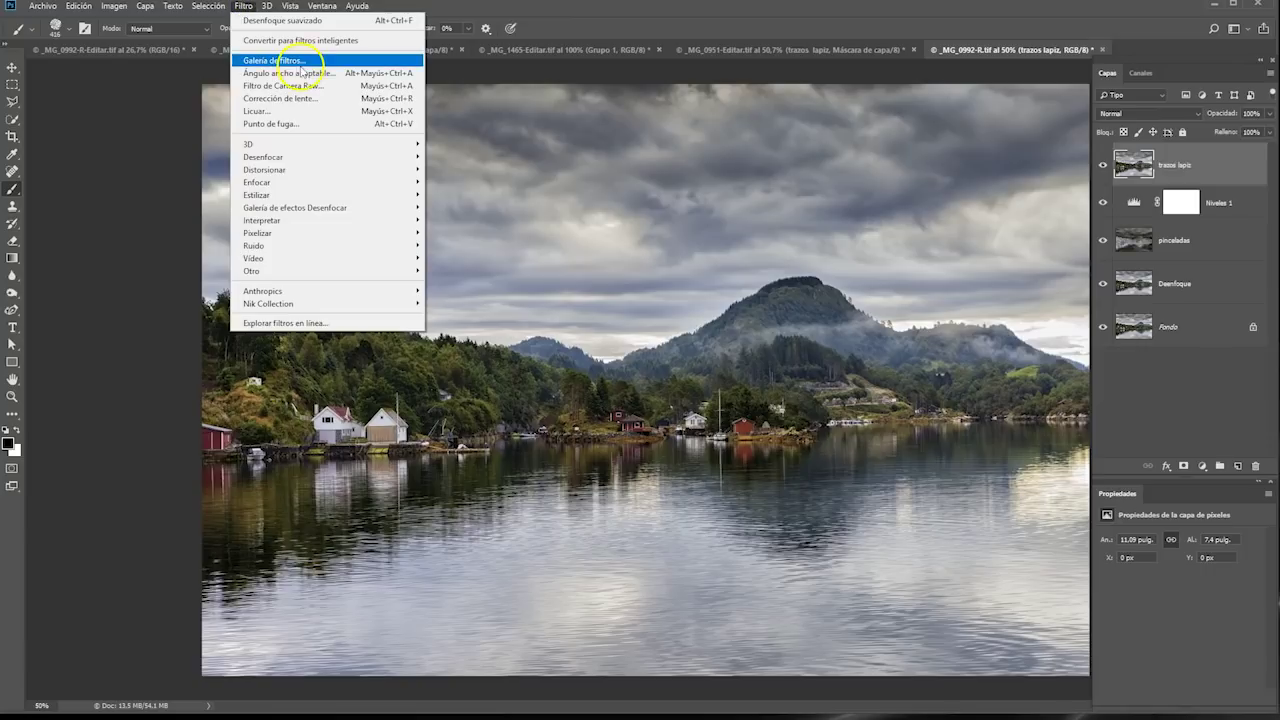
left_click(302, 62)
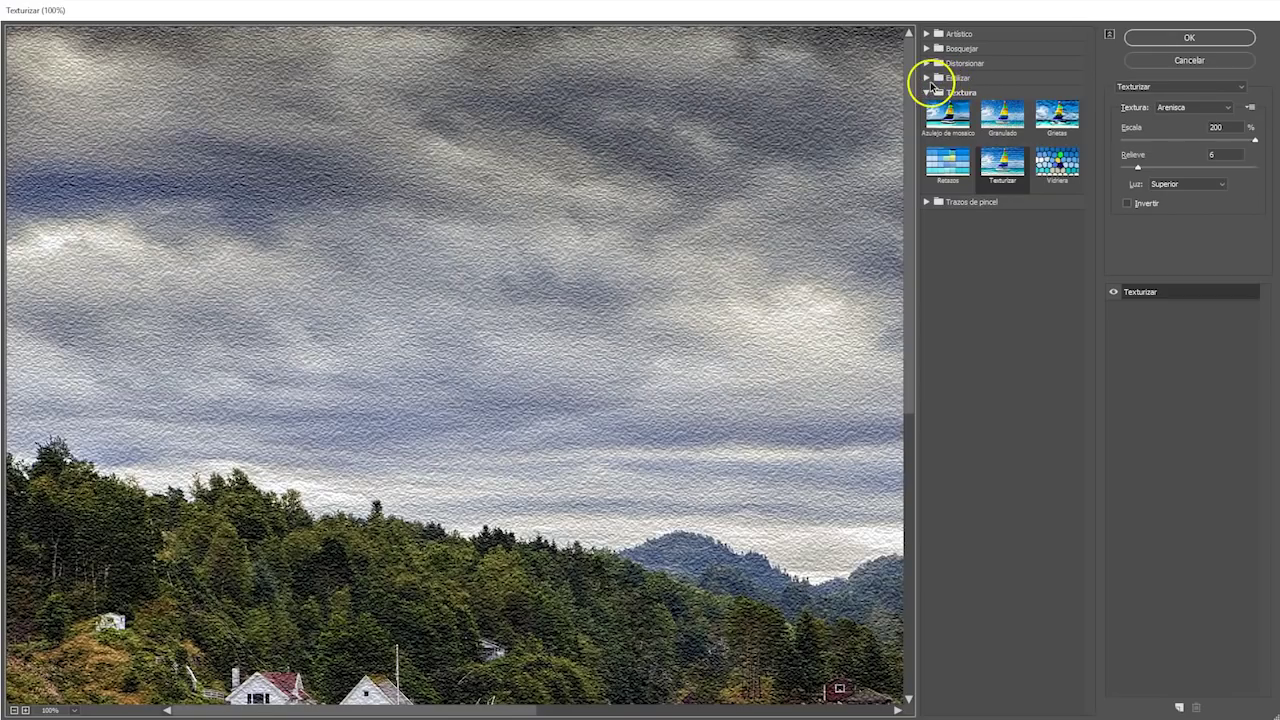
left_click(928, 92)
left_click(928, 78)
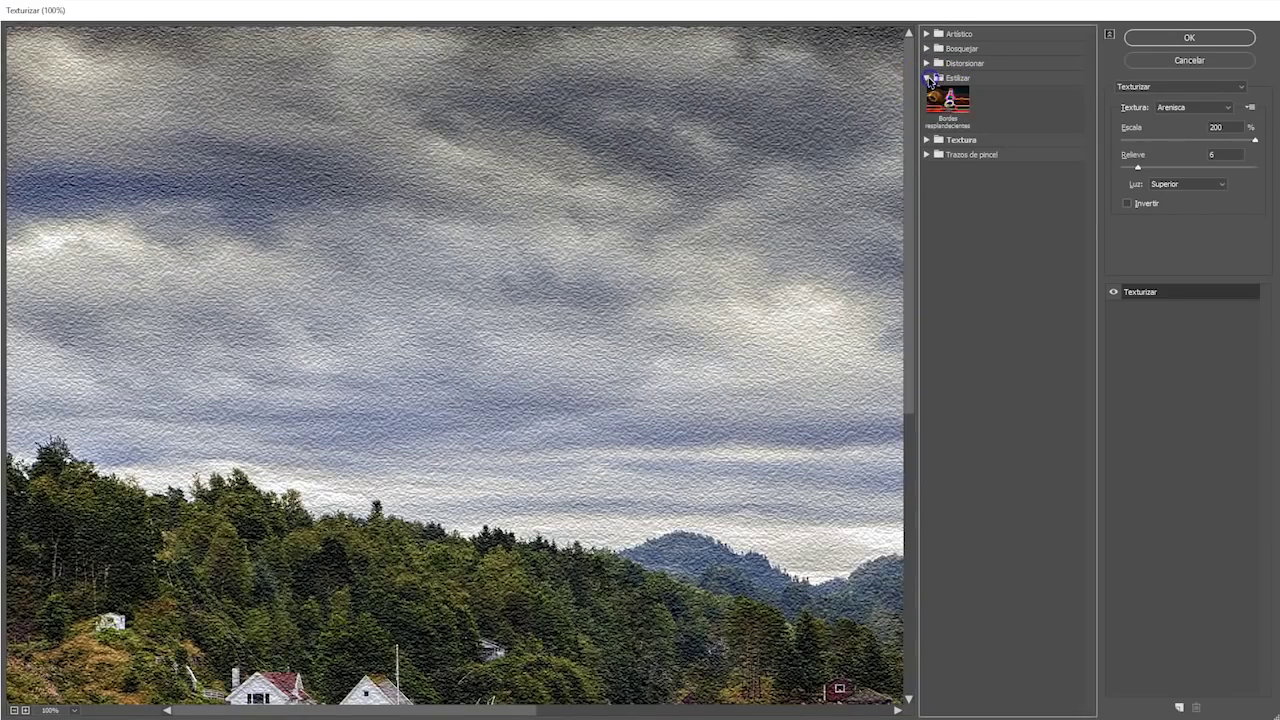
left_click(952, 104)
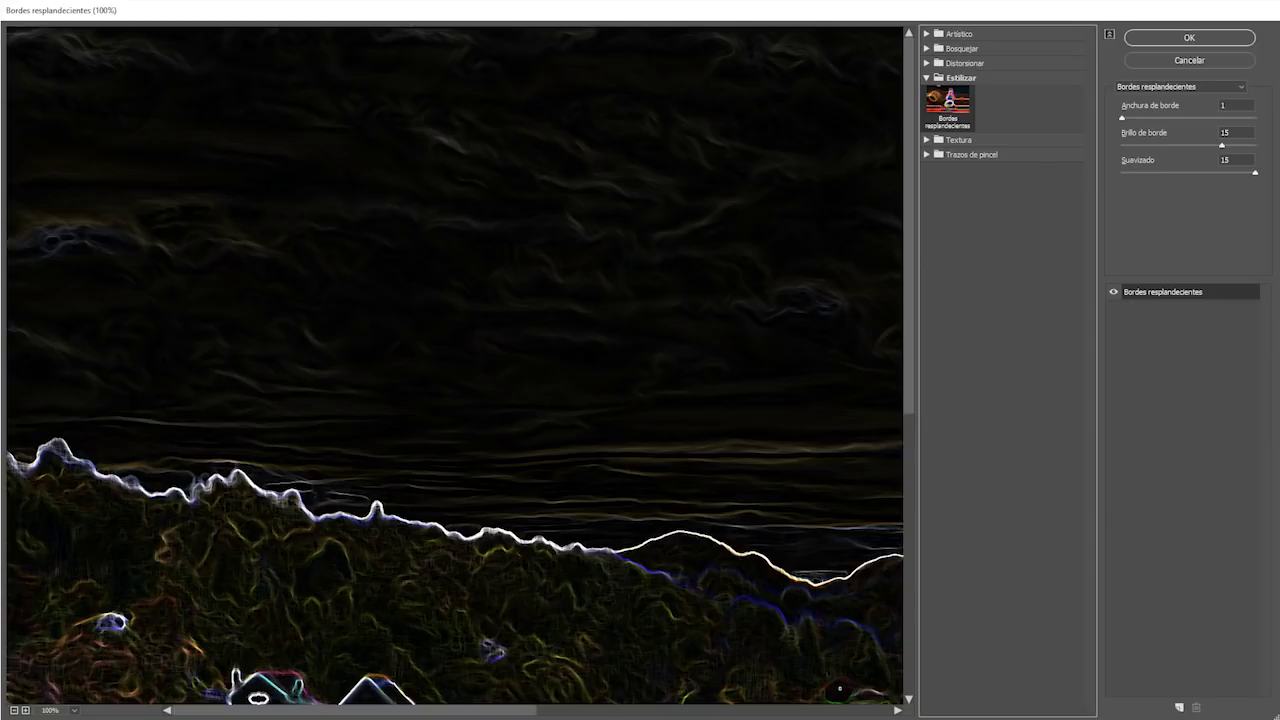
left_click(55, 710)
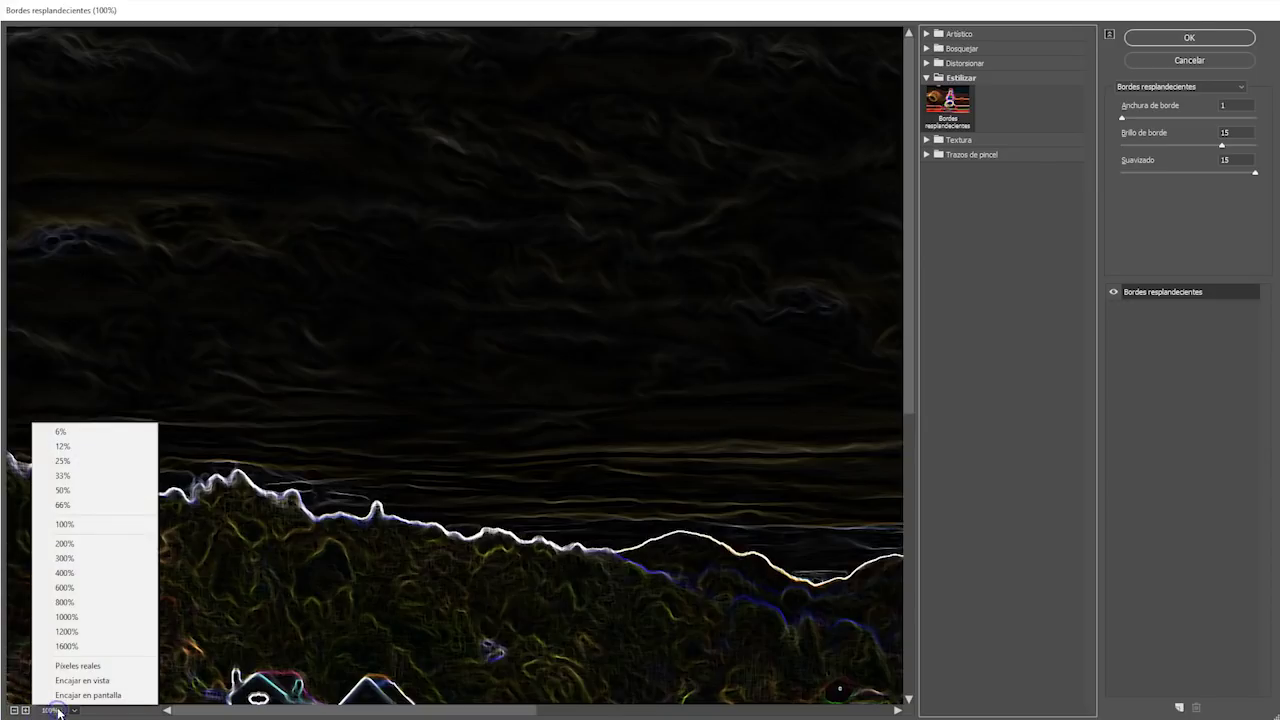
left_click(60, 663)
left_click(1189, 37)
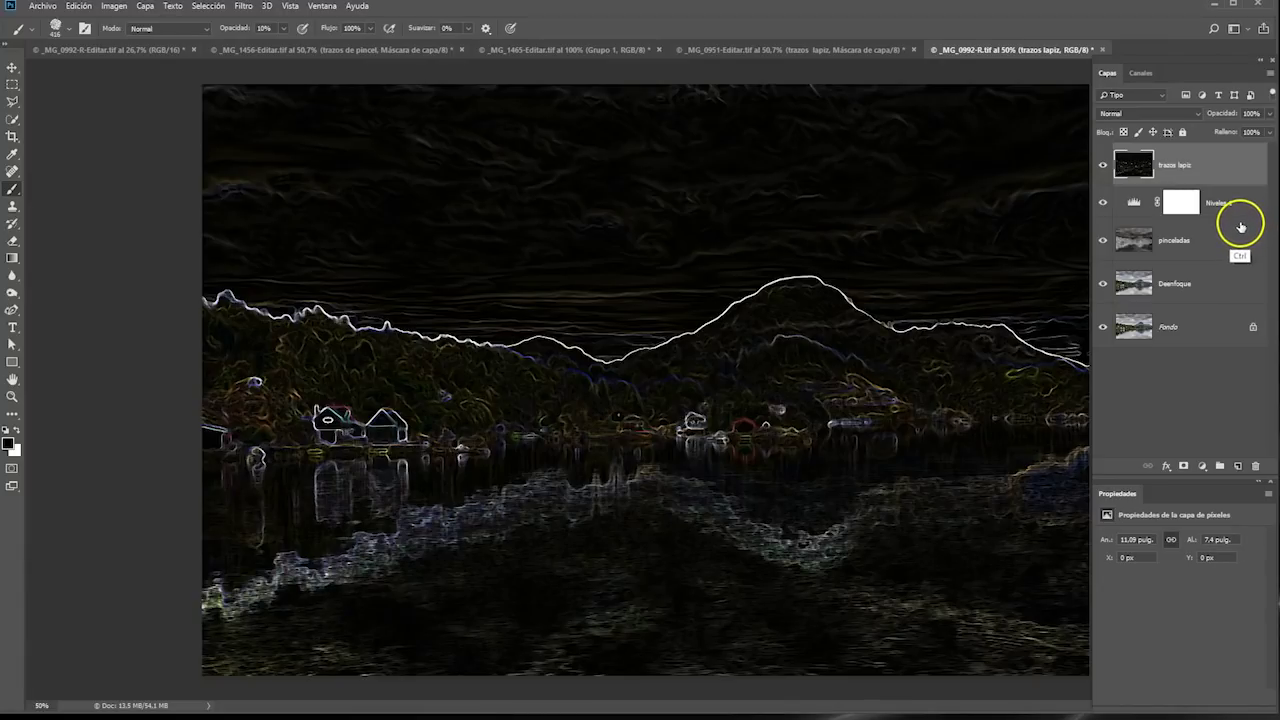
key("ctrl+i")
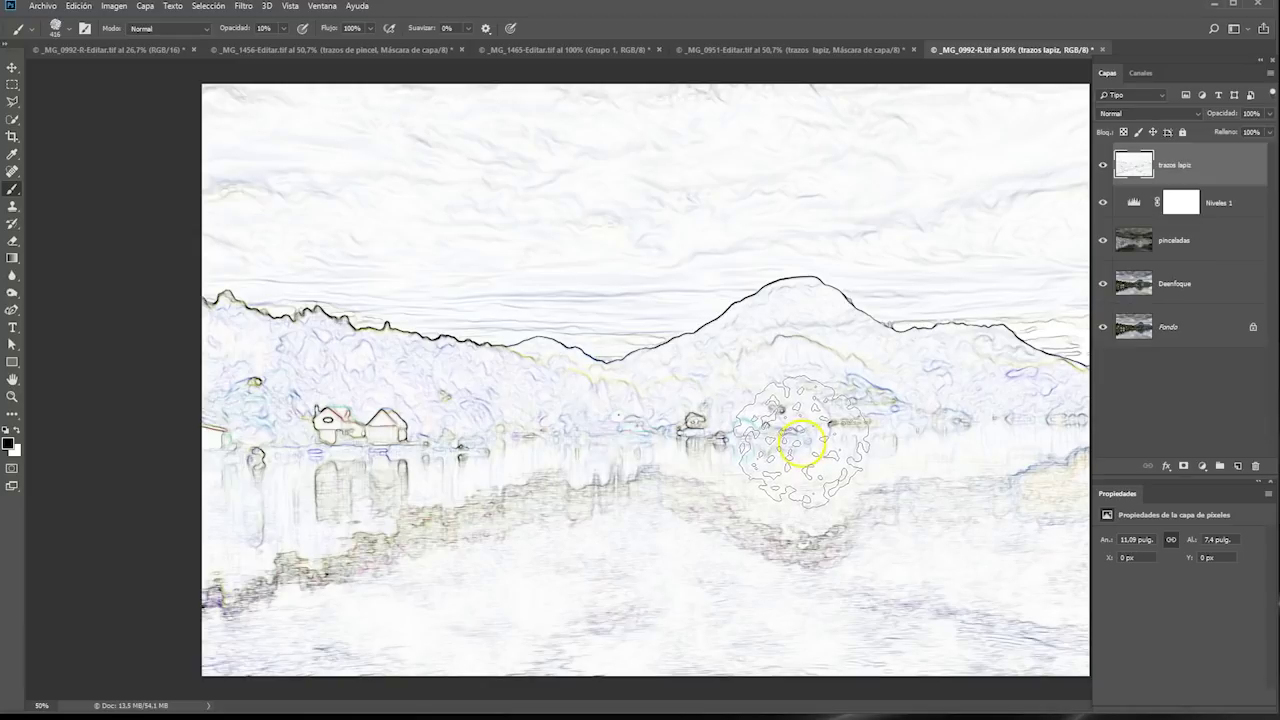
Step: Brush over the mountain ridge to darken the grey pencil lines on trazos lapiz
key("ctrl")
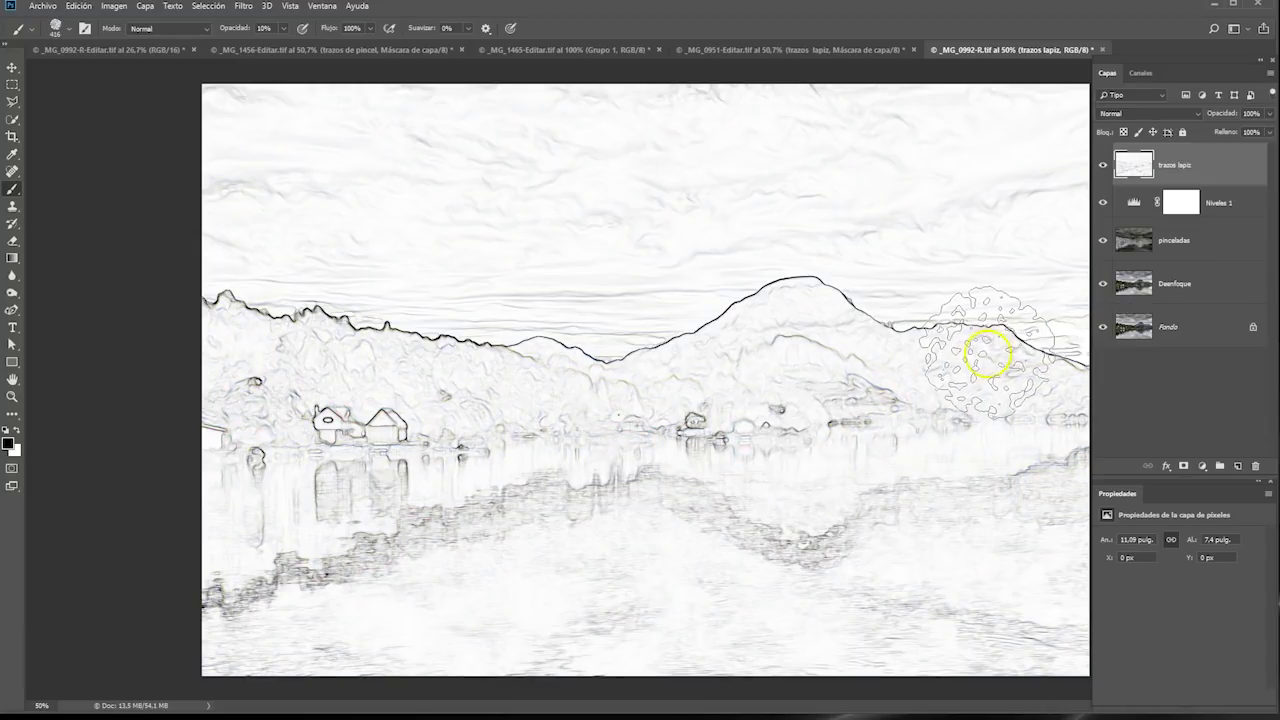
mouse_move(978, 355)
left_mouse_down()
mouse_move(963, 329)
mouse_move(1060, 320)
mouse_move(1054, 277)
mouse_move(1037, 289)
mouse_move(1053, 308)
left_mouse_up()
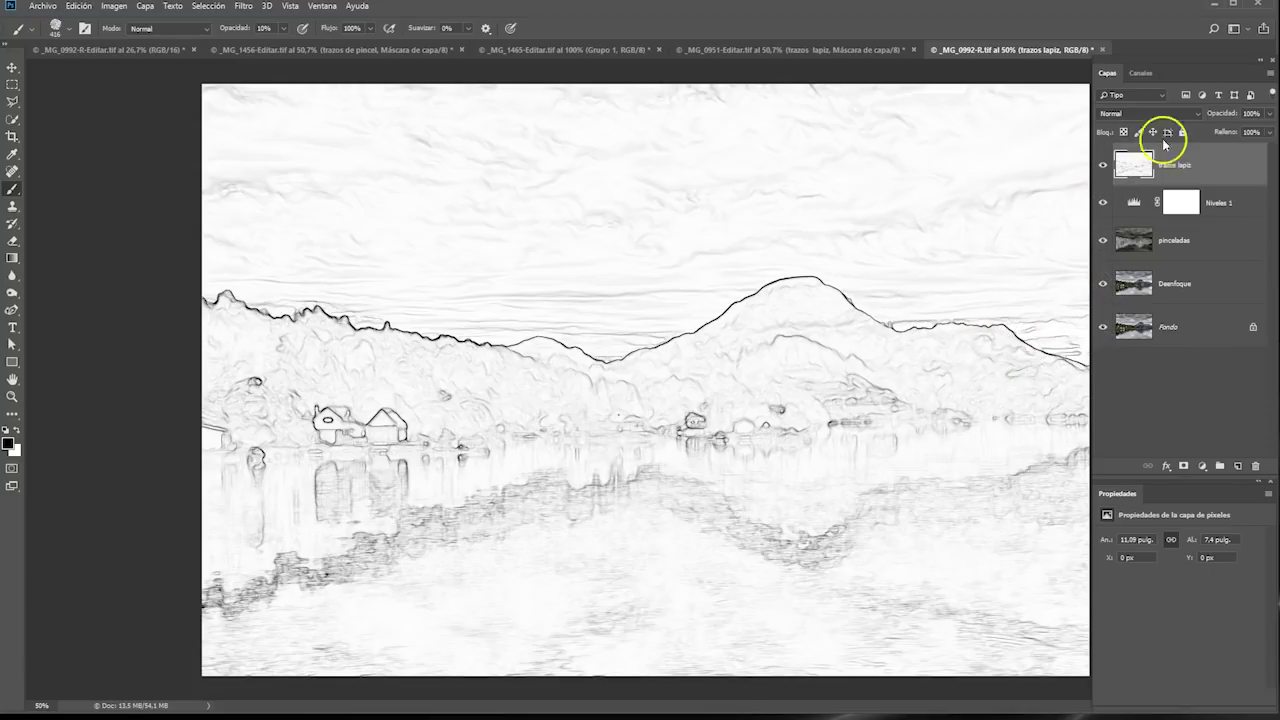
left_click(1183, 115)
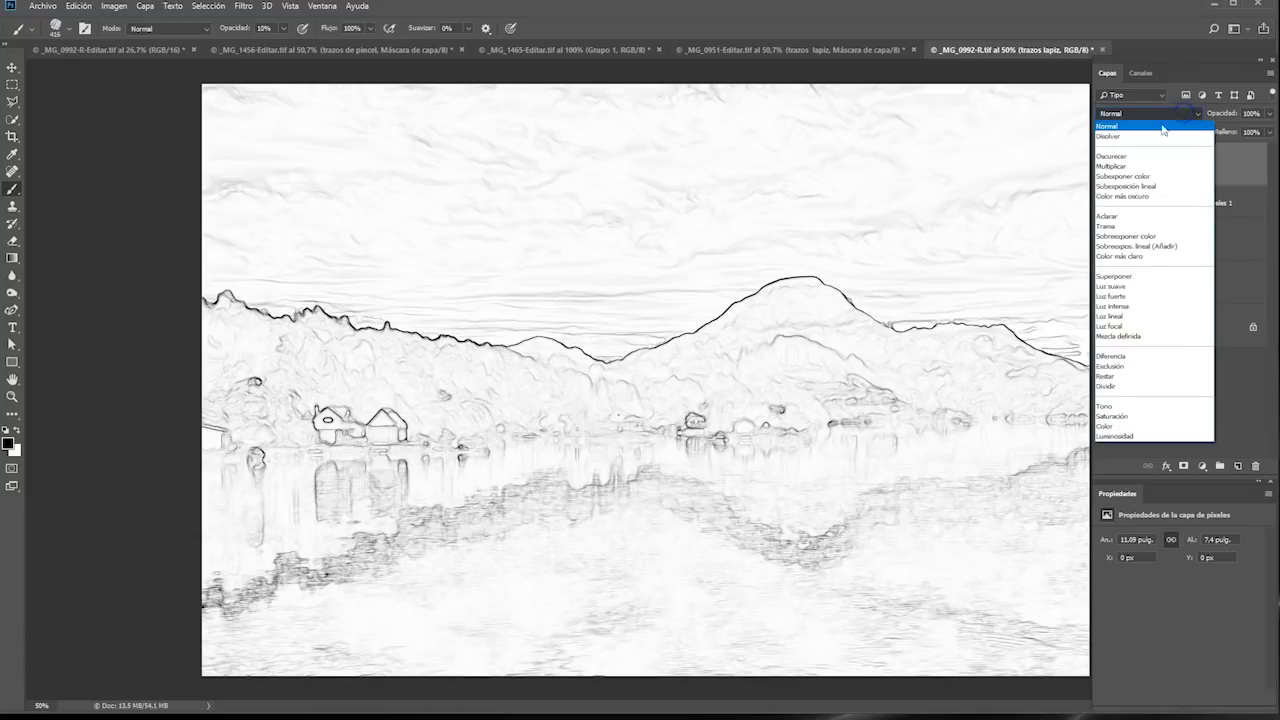
Step: Set trazos lapiz to Multiplicar blending and toggle its visibility to compare
left_click(1123, 166)
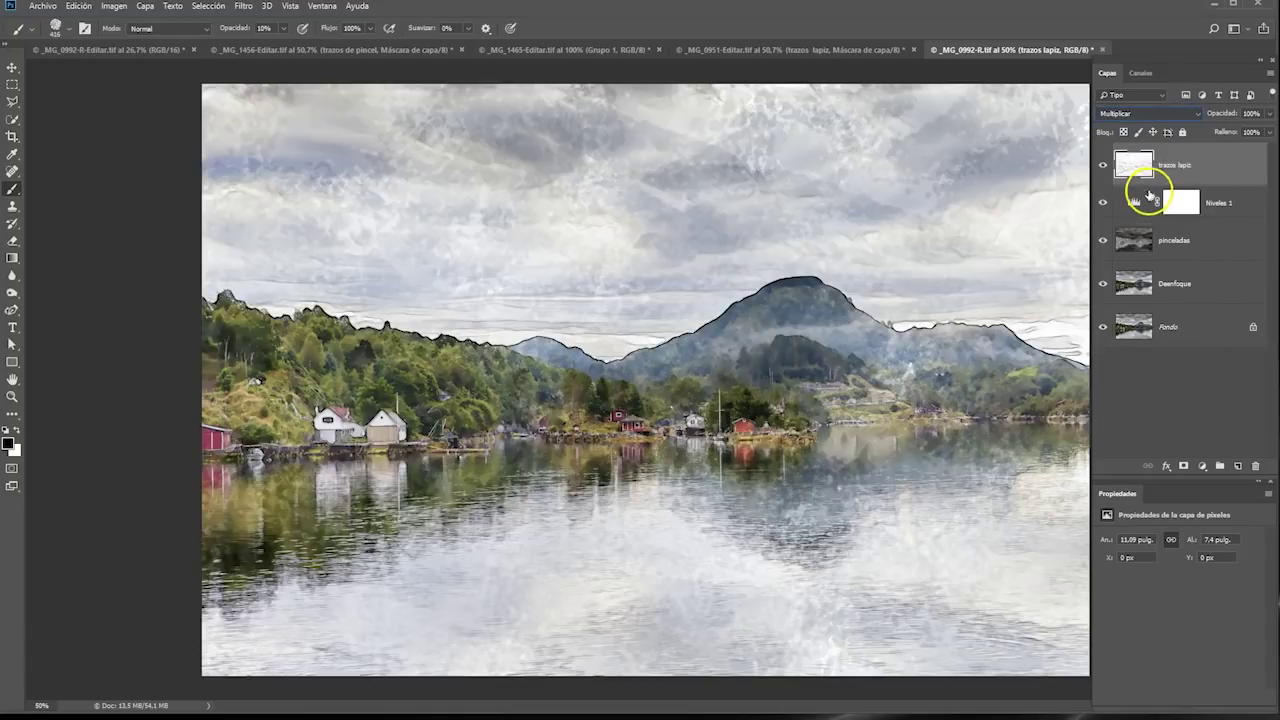
left_click(1104, 167)
left_click(1104, 167)
left_click(1104, 167)
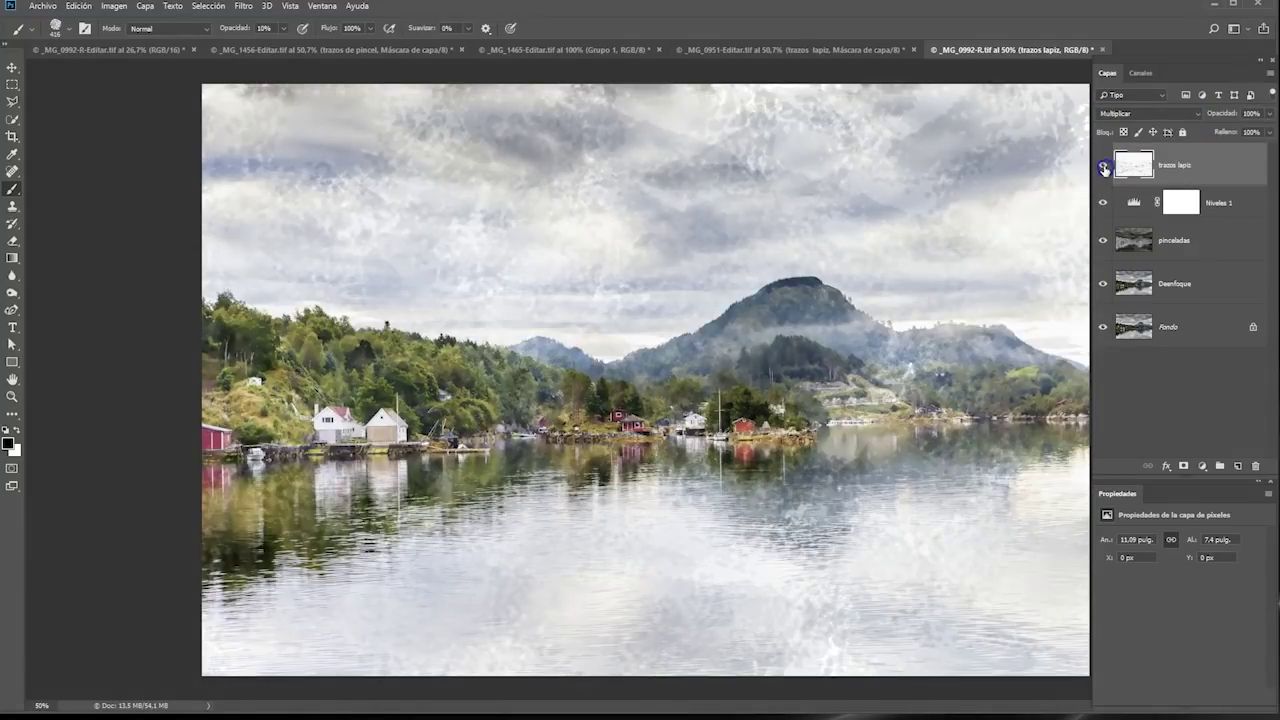
left_click(1104, 167)
Step: Zoom in on the treeline and right mountain ridge, then add a white layer mask to trazos lapiz
mouse_move(463, 403)
left_mouse_down()
mouse_move(531, 343)
mouse_move(512, 335)
left_mouse_up()
scroll(512, 335, "up", 3)
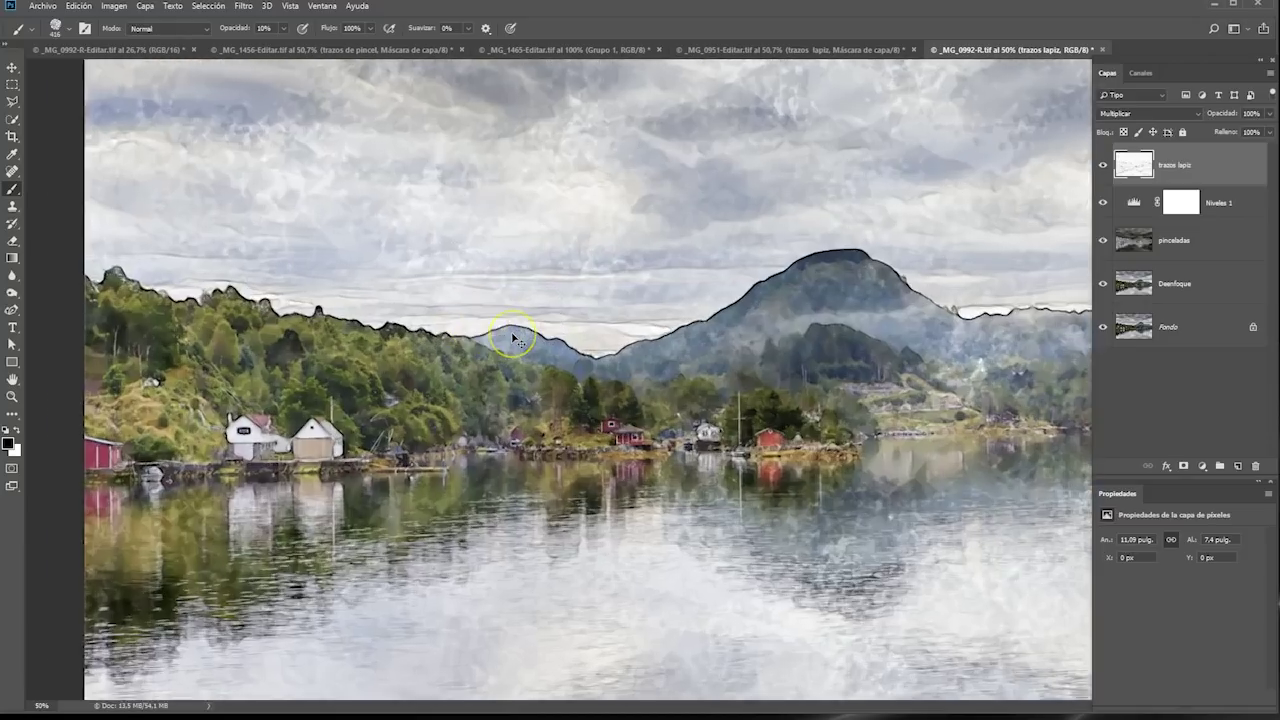
left_click_drag(857, 291, 845, 282)
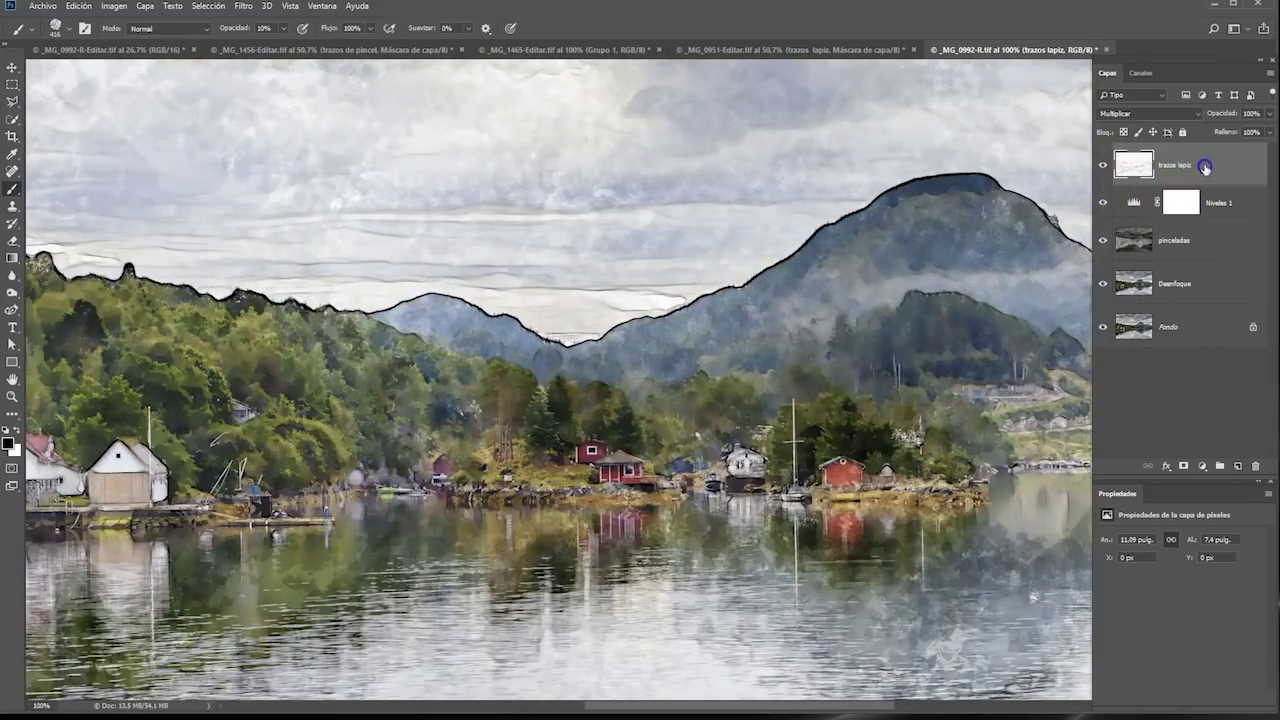
left_click(1183, 468)
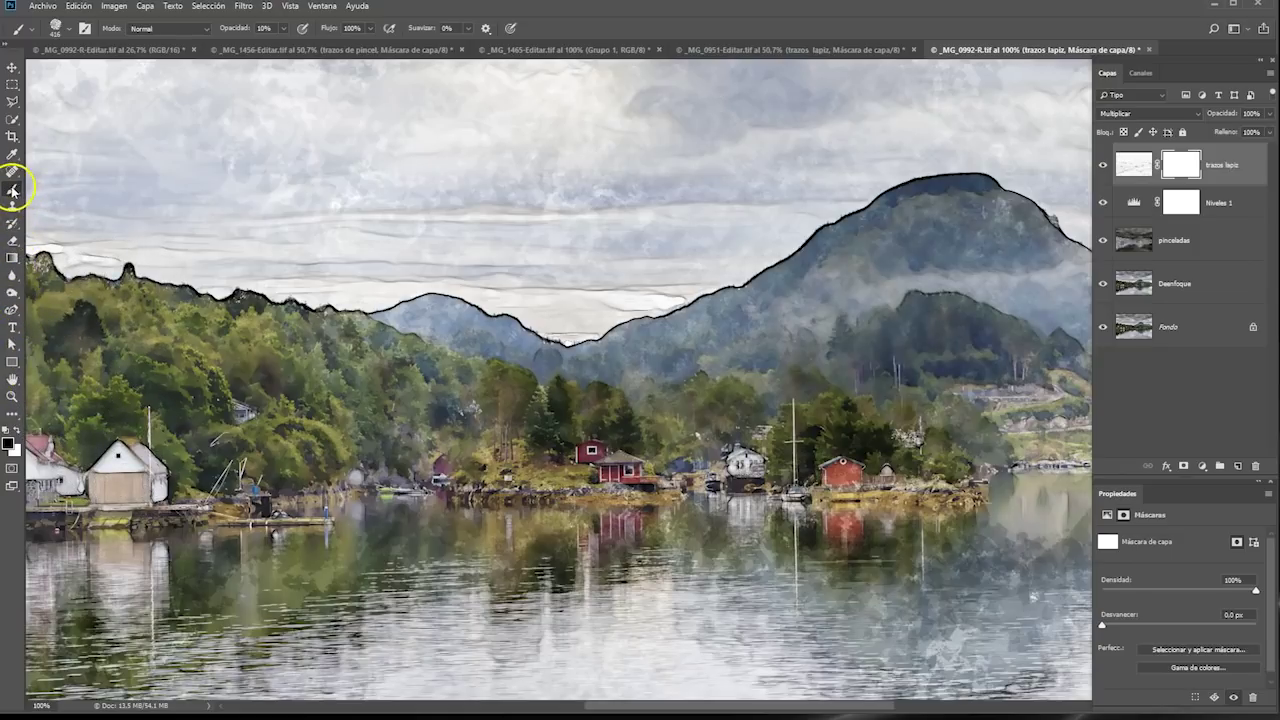
Step: Paint black with a soft 1%-hardness, ~22 px brush along the mountain ridge on the trazos lapiz mask
left_click(56, 28)
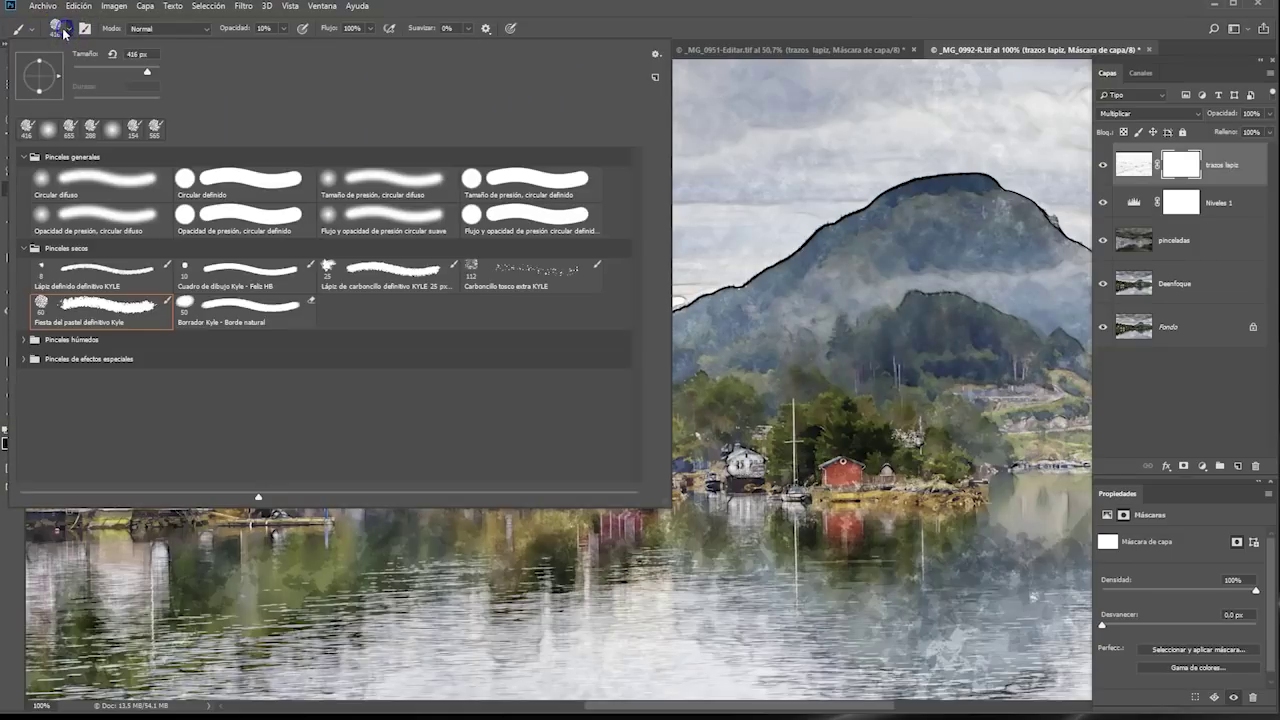
left_click(114, 129)
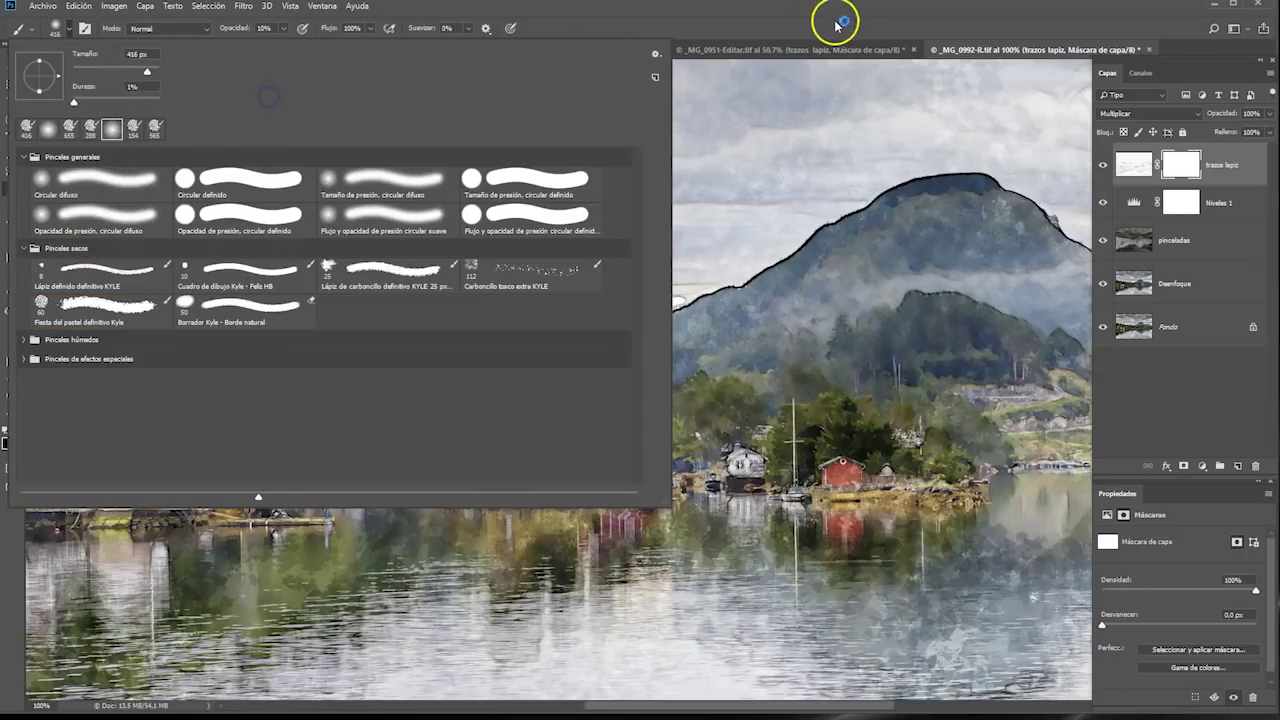
left_click(840, 15)
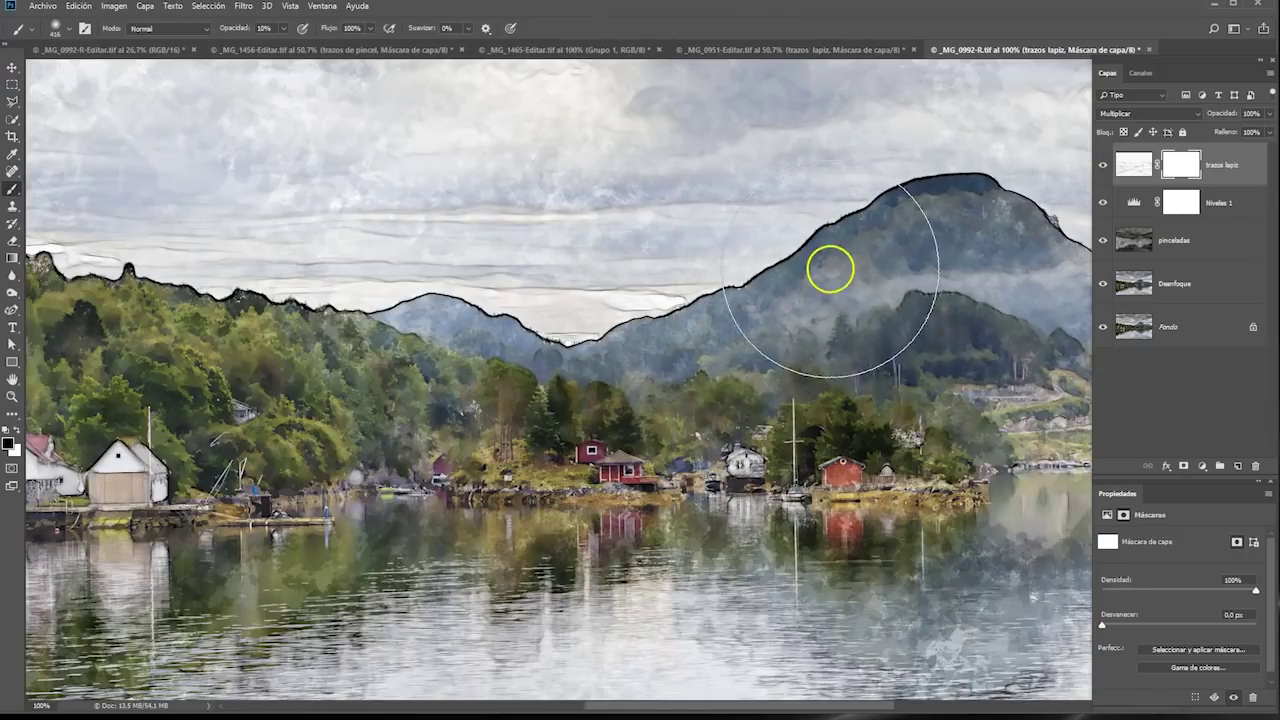
left_click_drag(807, 330, 669, 342)
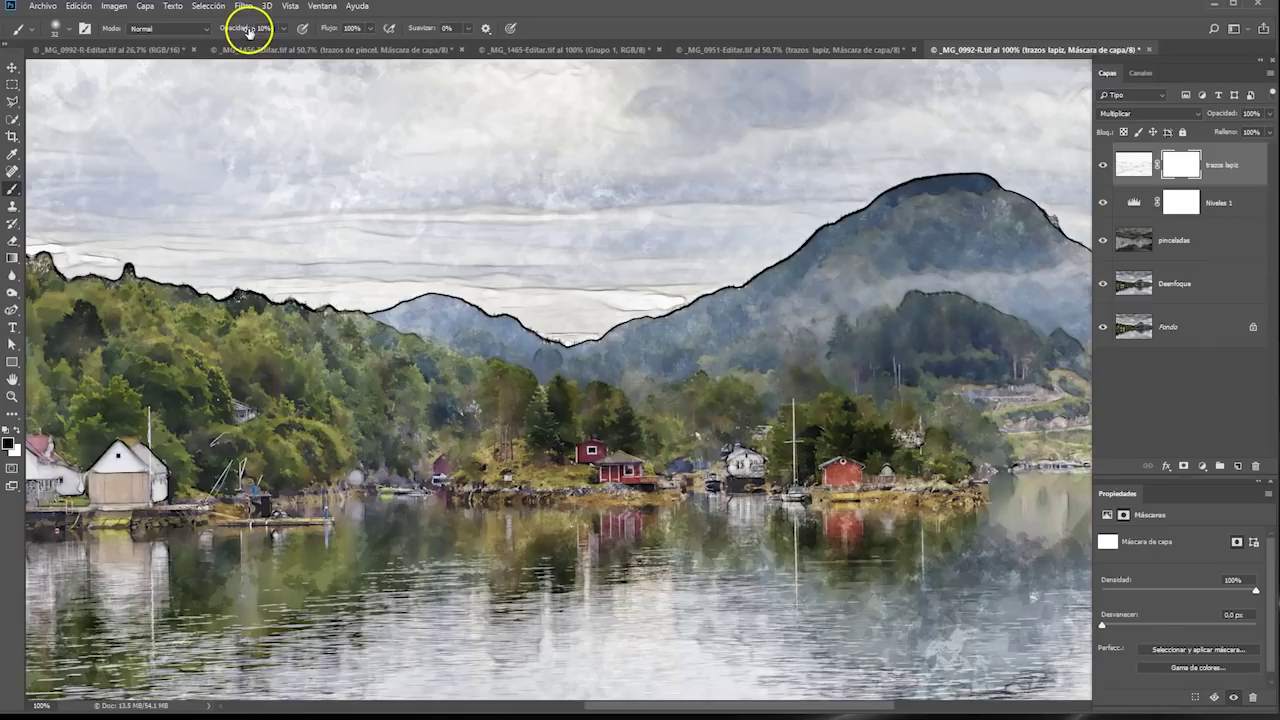
left_click(240, 31)
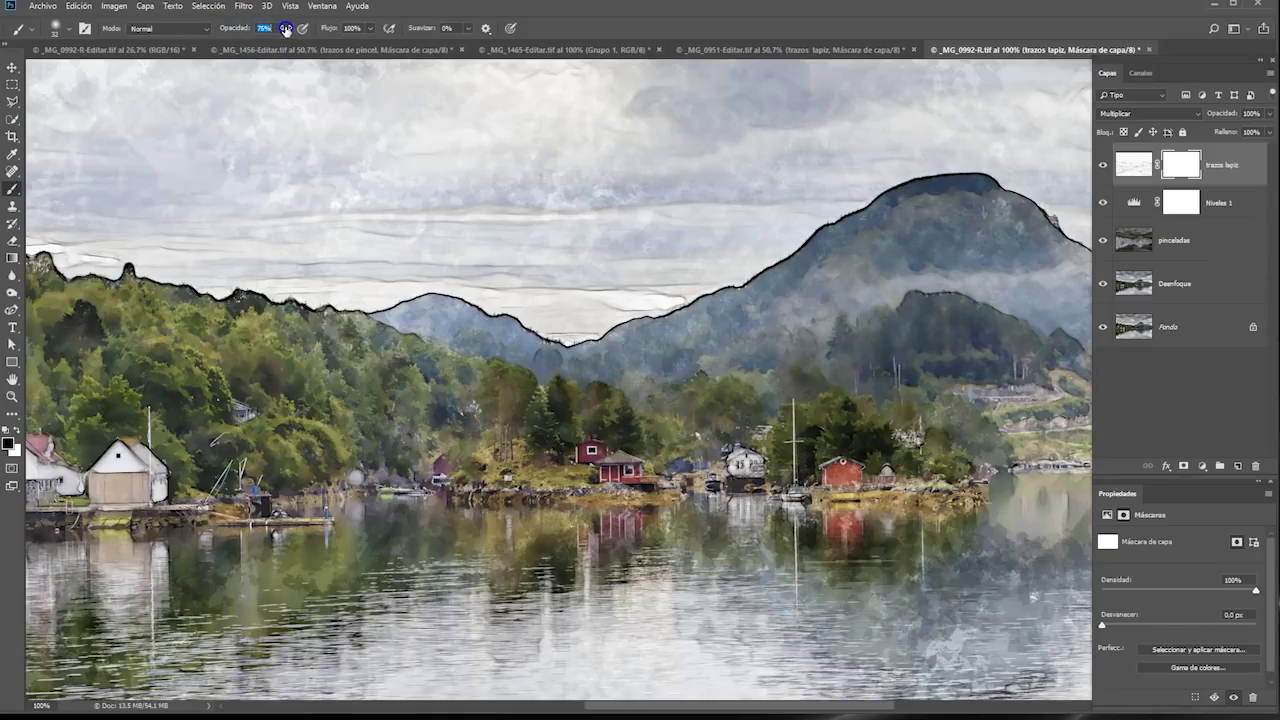
left_click_drag(571, 286, 575, 345)
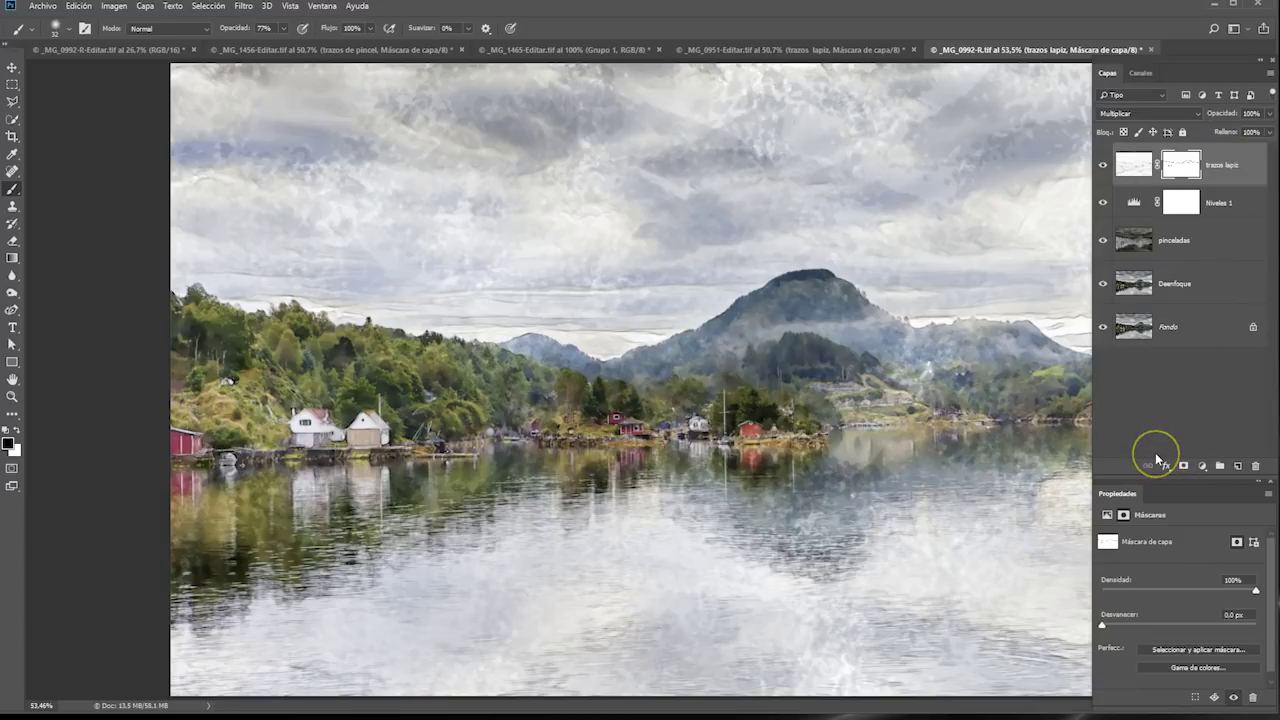
Step: Create a new top layer, Capa 1, and fill it with 50% gris
key("ctrl+1")
mouse_move(829, 259)
left_mouse_down()
mouse_move(798, 358)
mouse_move(817, 413)
left_mouse_up()
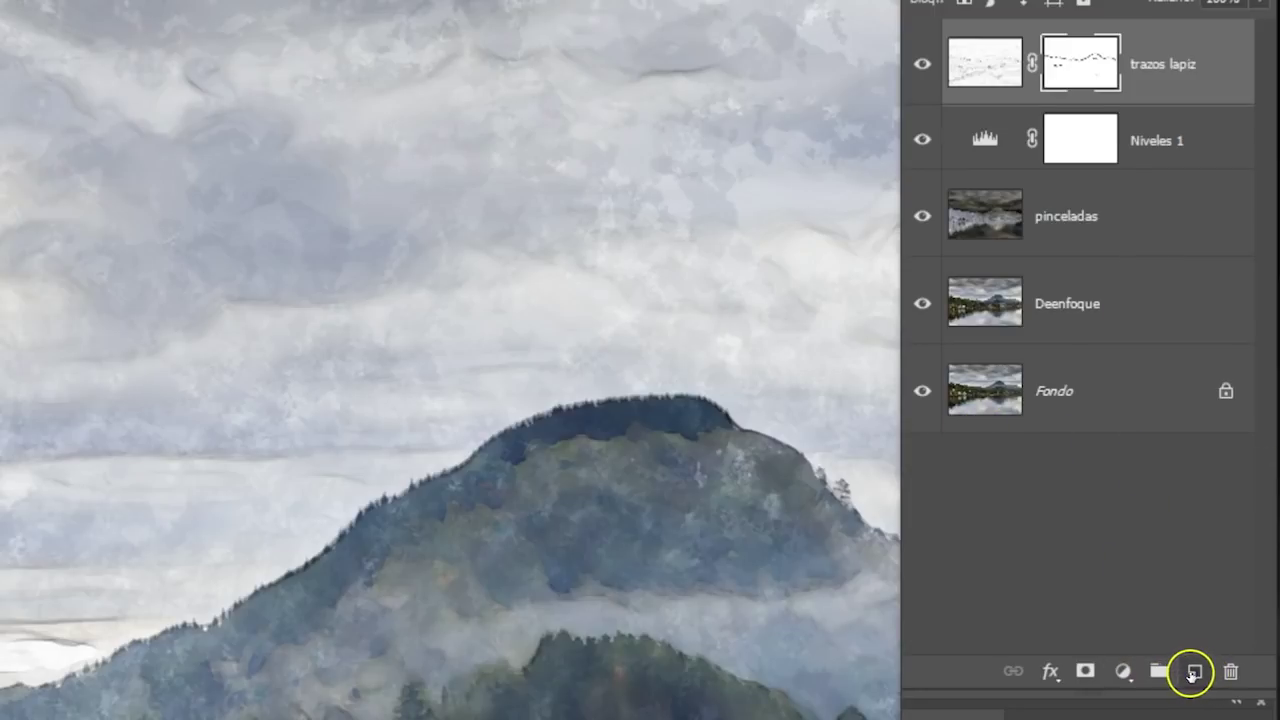
left_click(1193, 673)
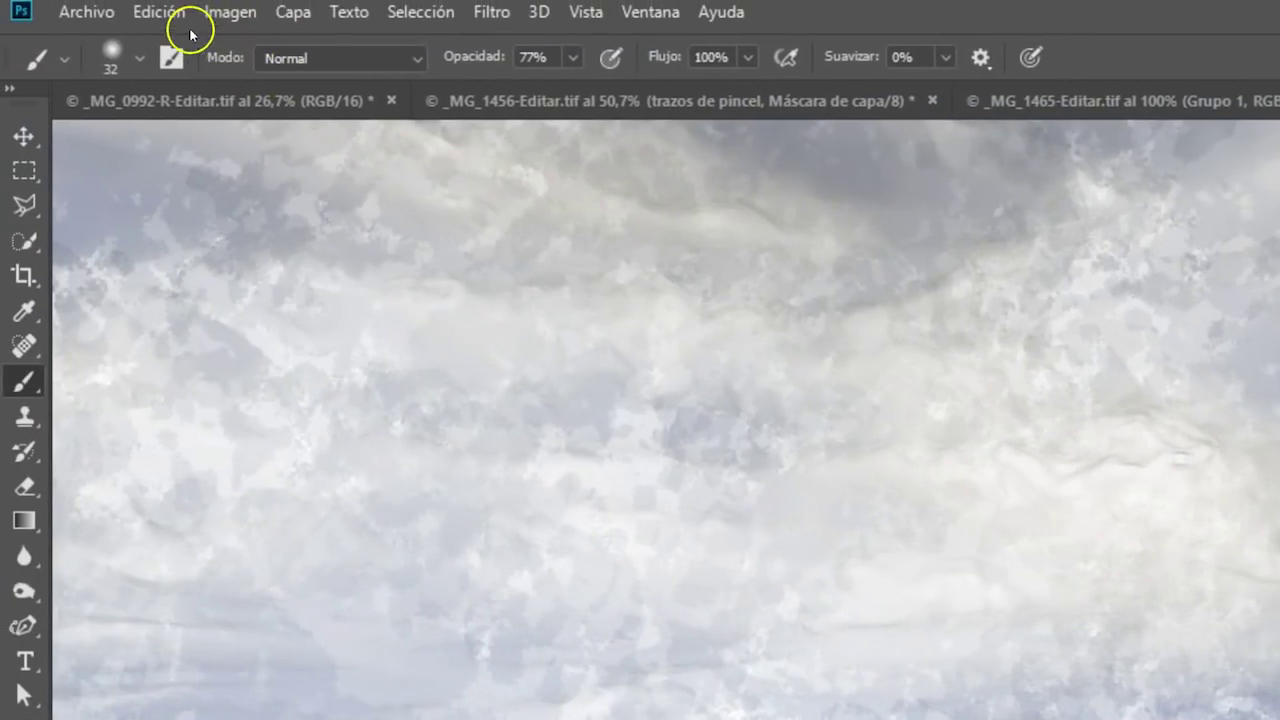
left_click(176, 14)
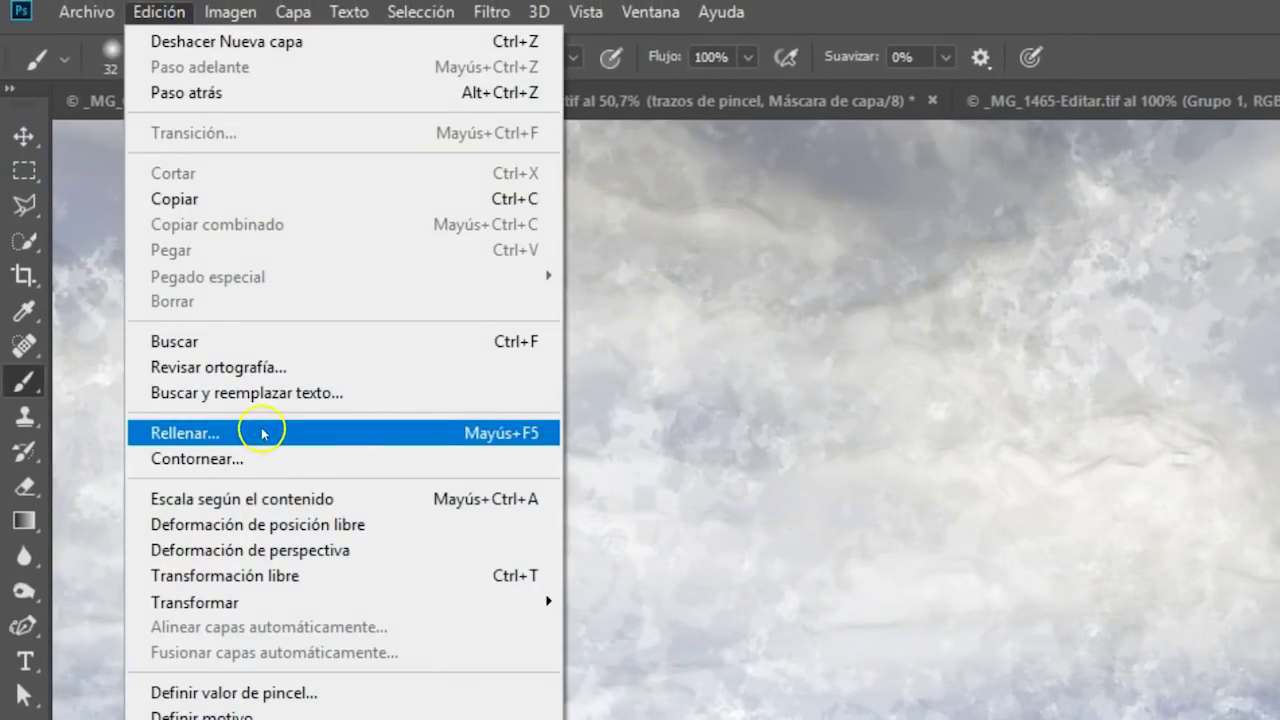
left_click(257, 432)
left_click(712, 272)
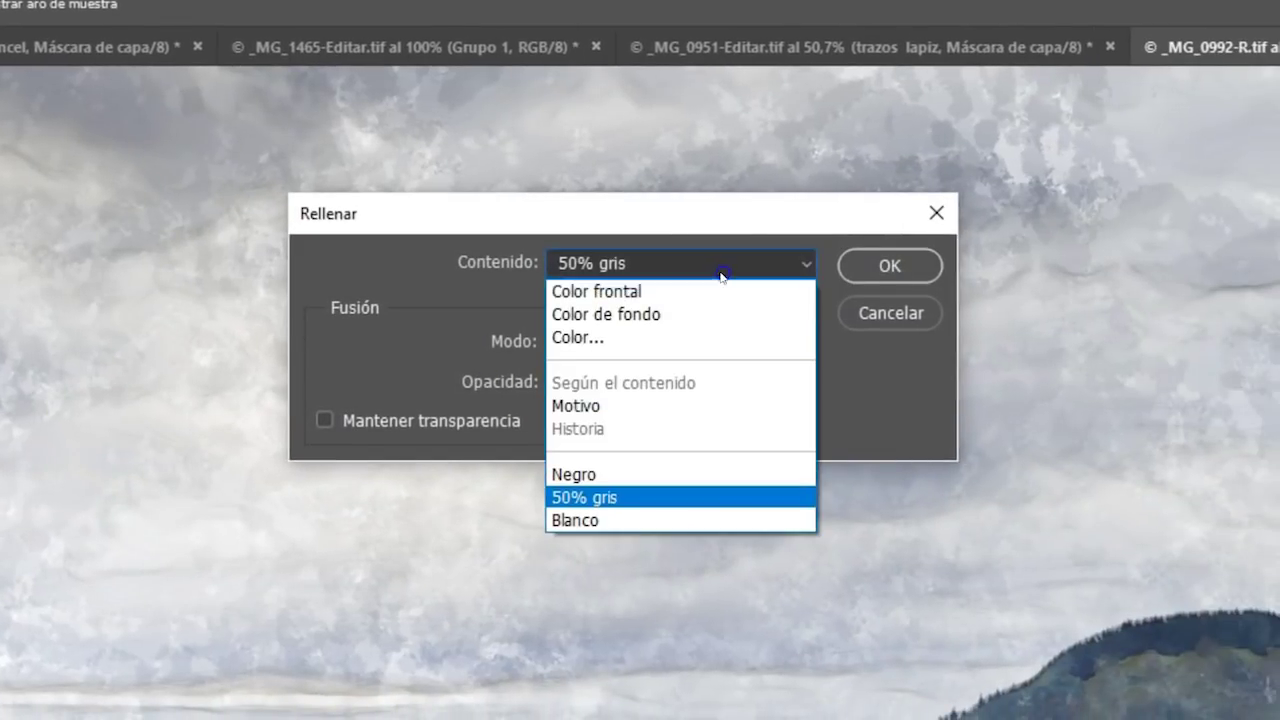
left_click(722, 272)
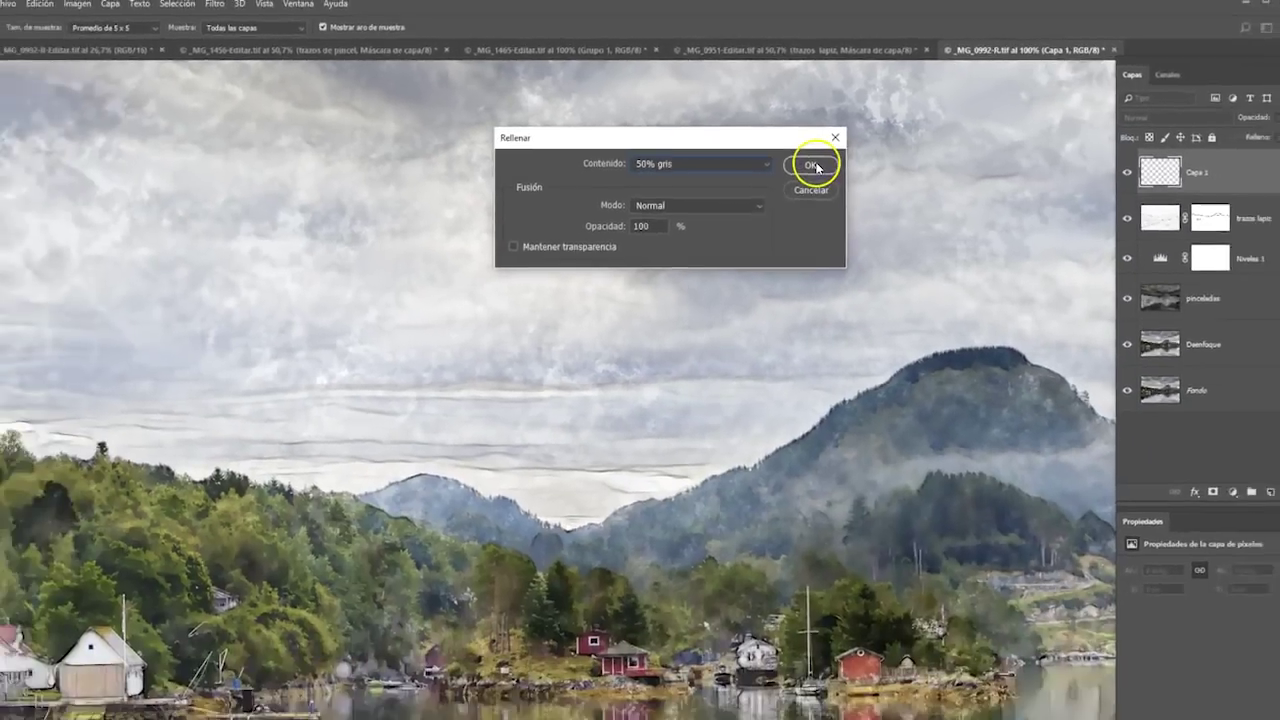
left_click(892, 264)
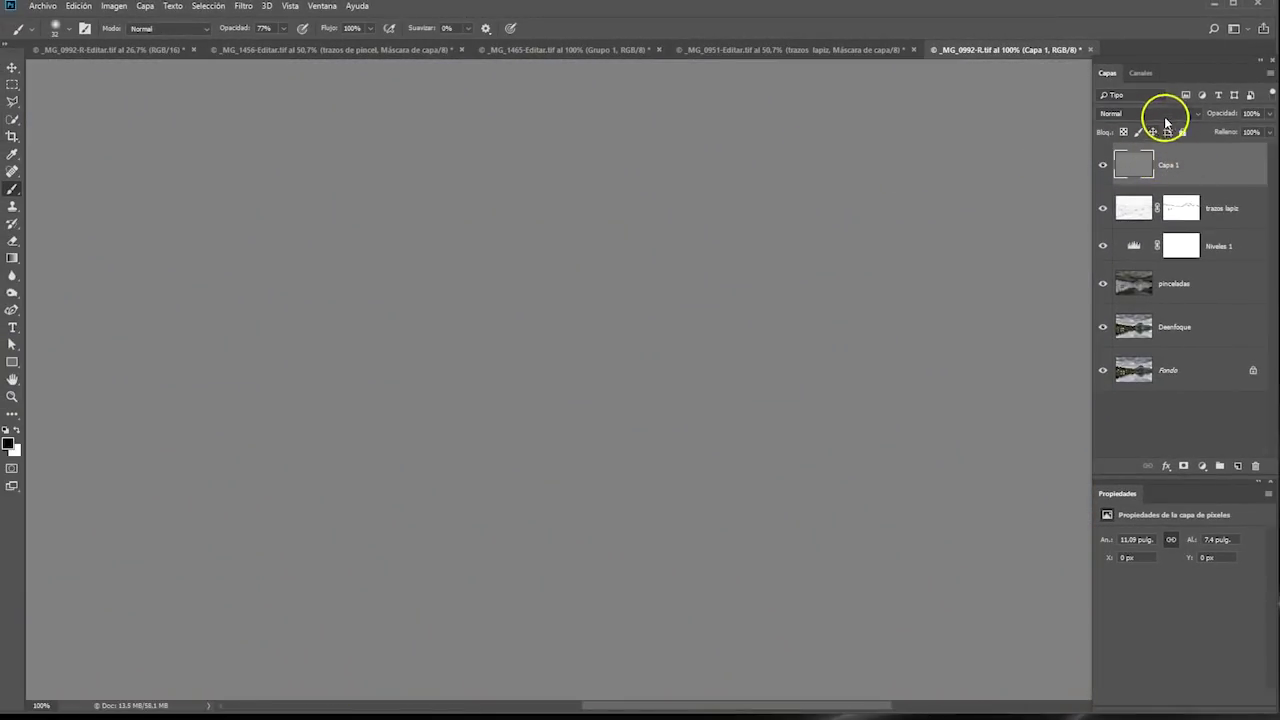
Step: Set Capa 1's blend mode to Luz suave and convert it for smart filters
left_click(1180, 115)
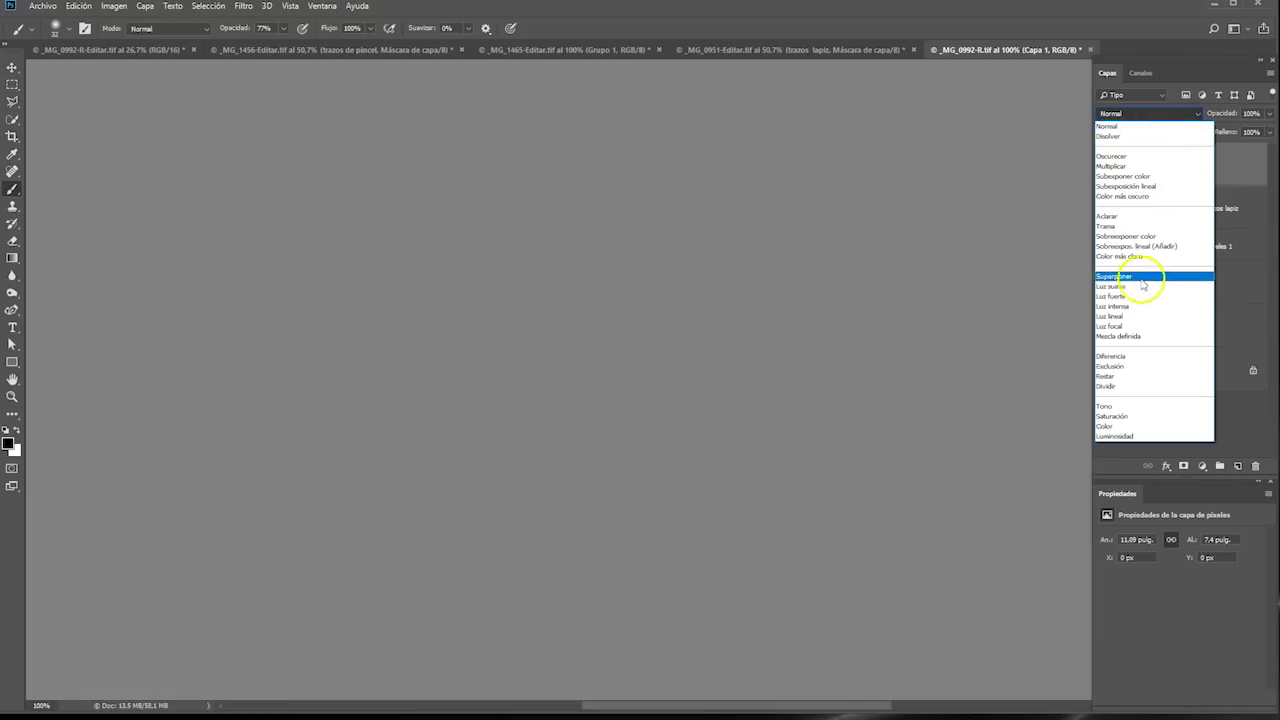
left_click(1153, 288)
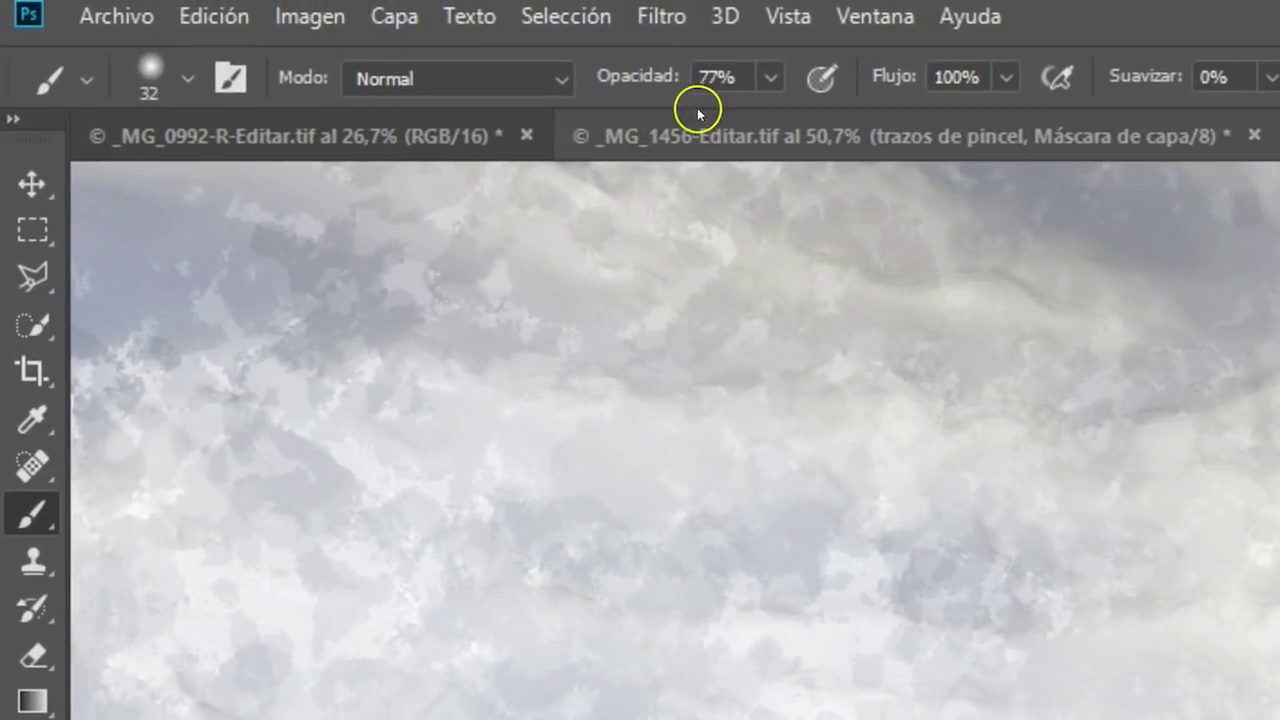
left_click(672, 20)
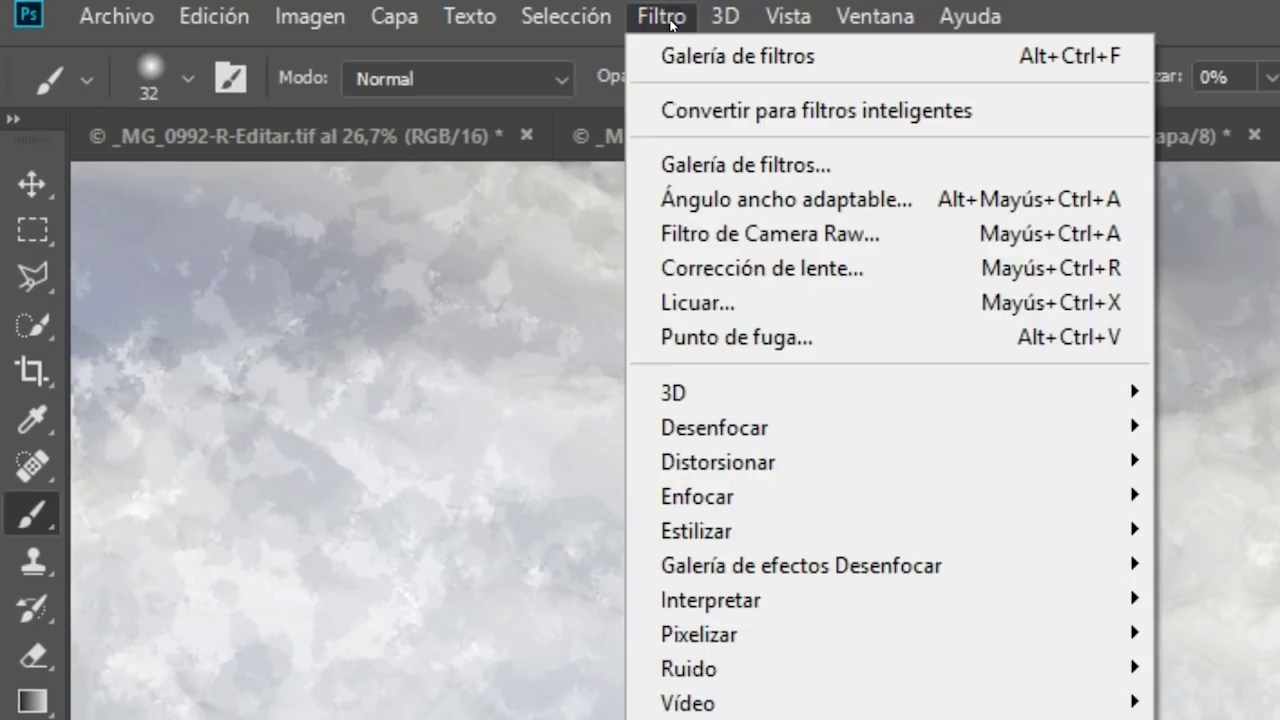
left_click(786, 112)
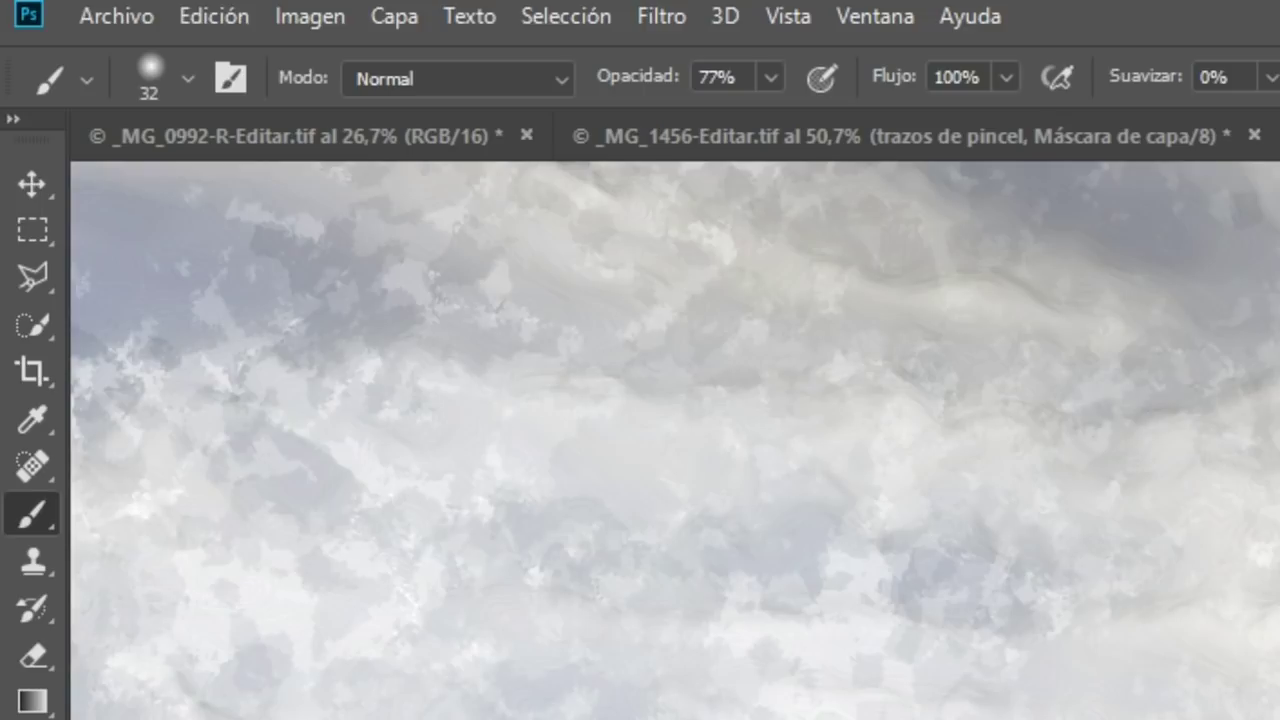
left_click(663, 20)
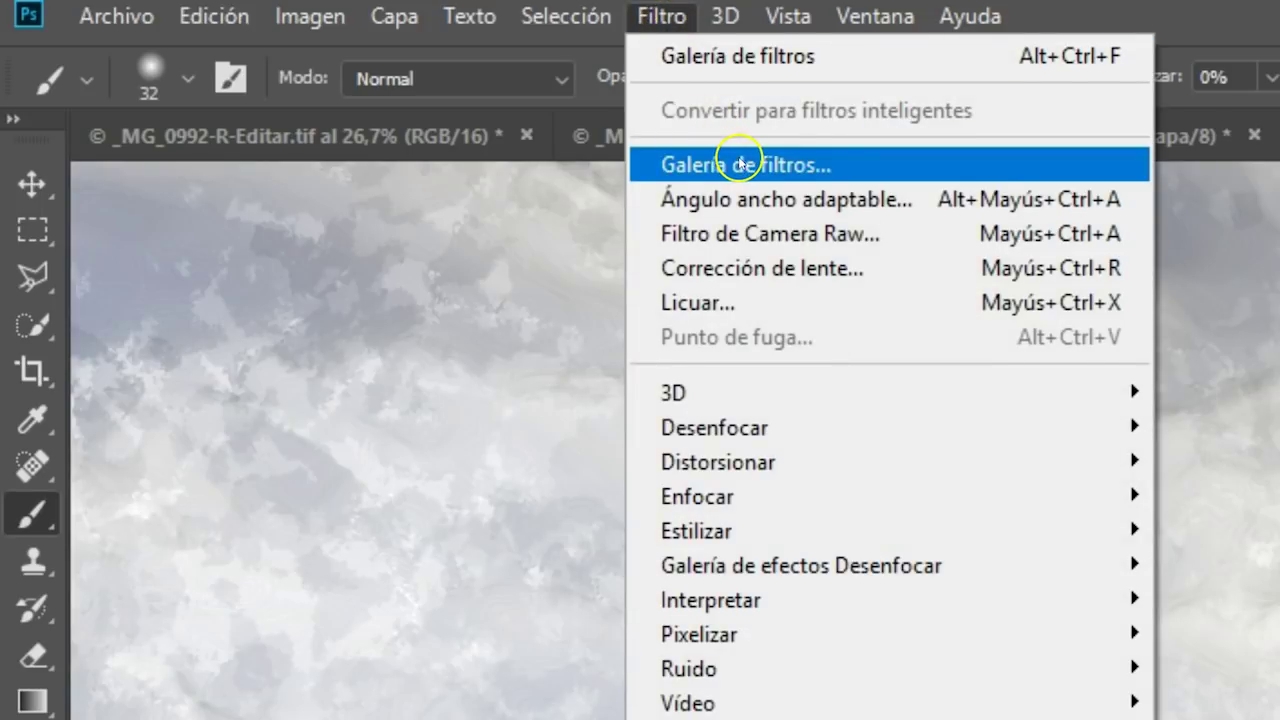
Step: Apply the Texturizar filter to Capa 1 with Arenisca texture, Escala 200 and Relieve 6
left_click(742, 165)
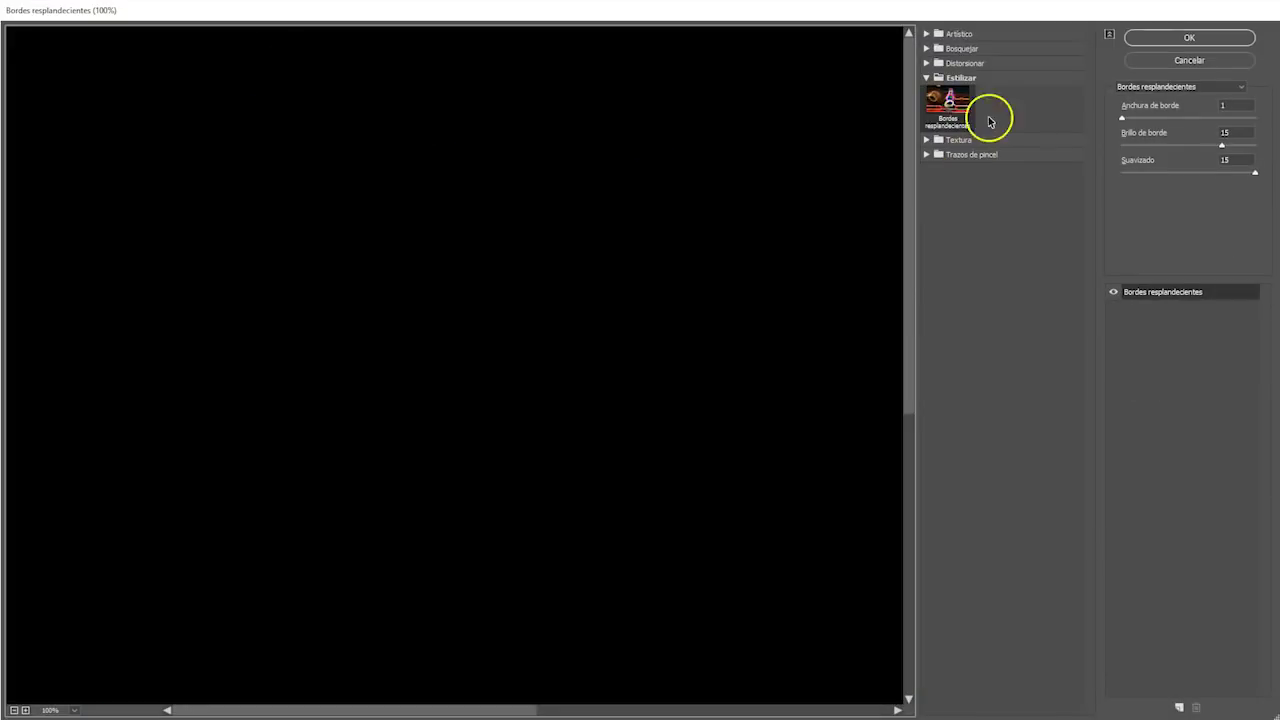
left_click(928, 78)
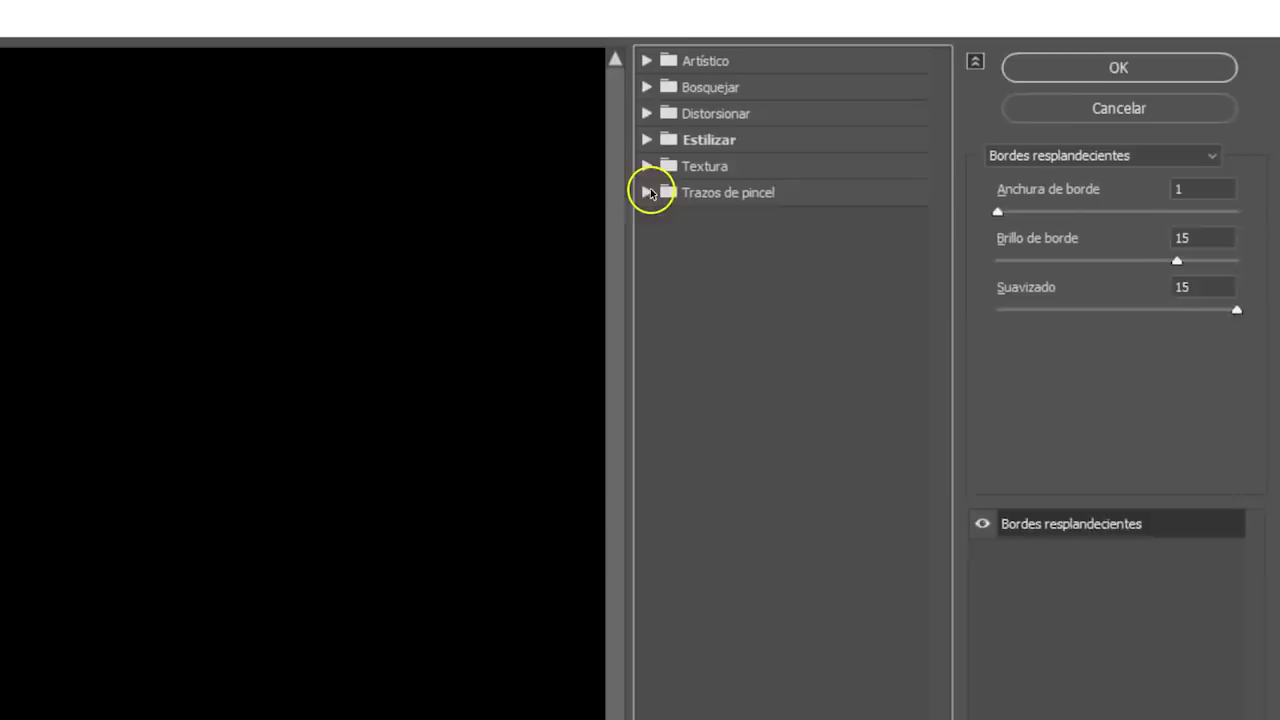
left_click(927, 93)
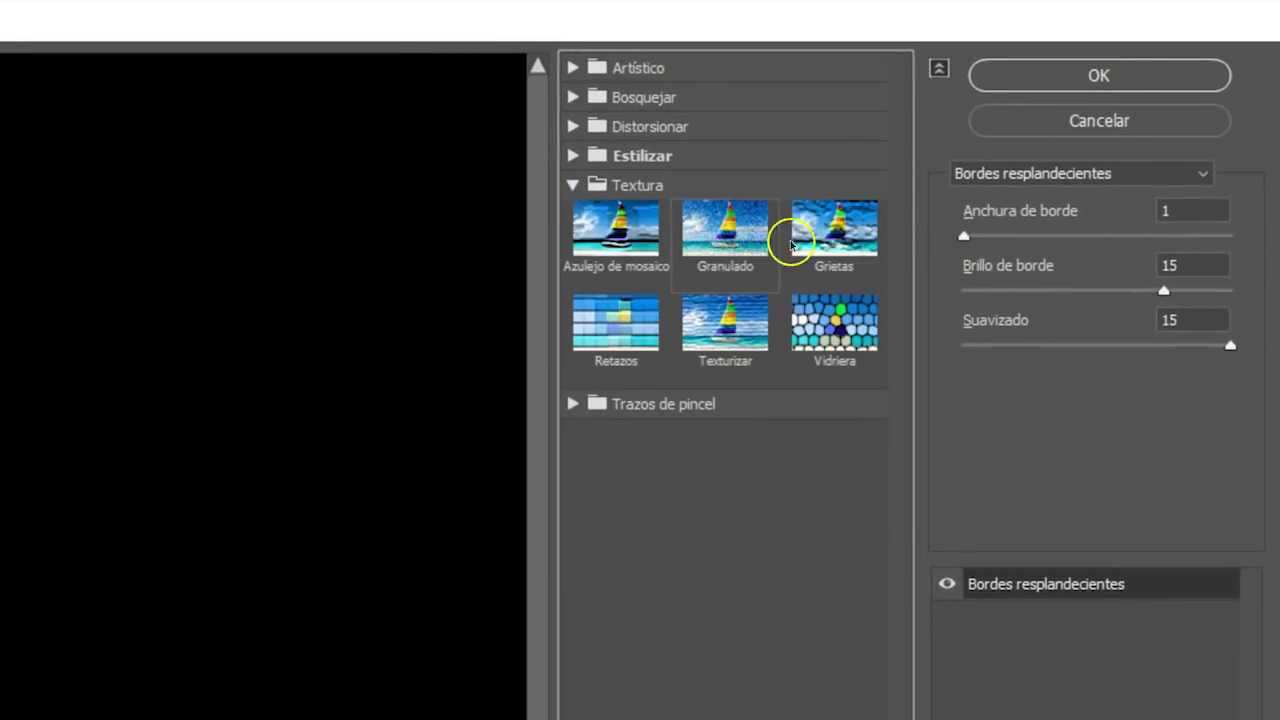
left_click(737, 333)
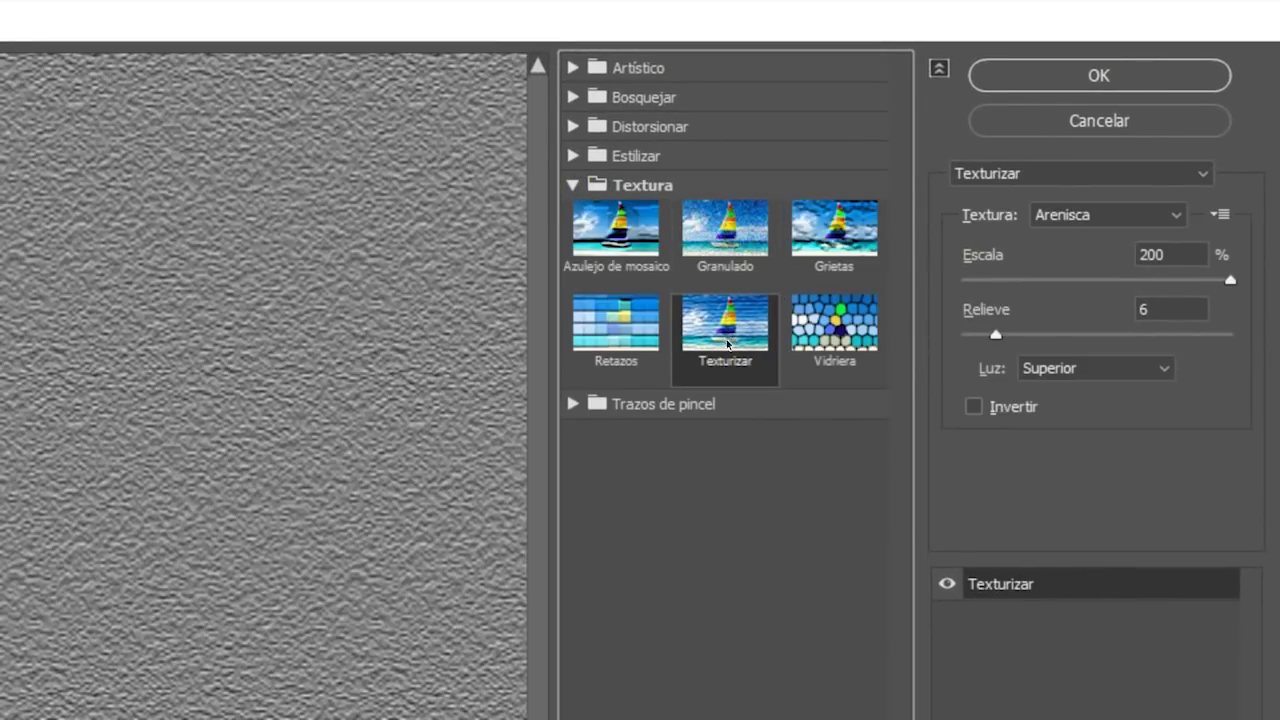
left_click(1150, 214)
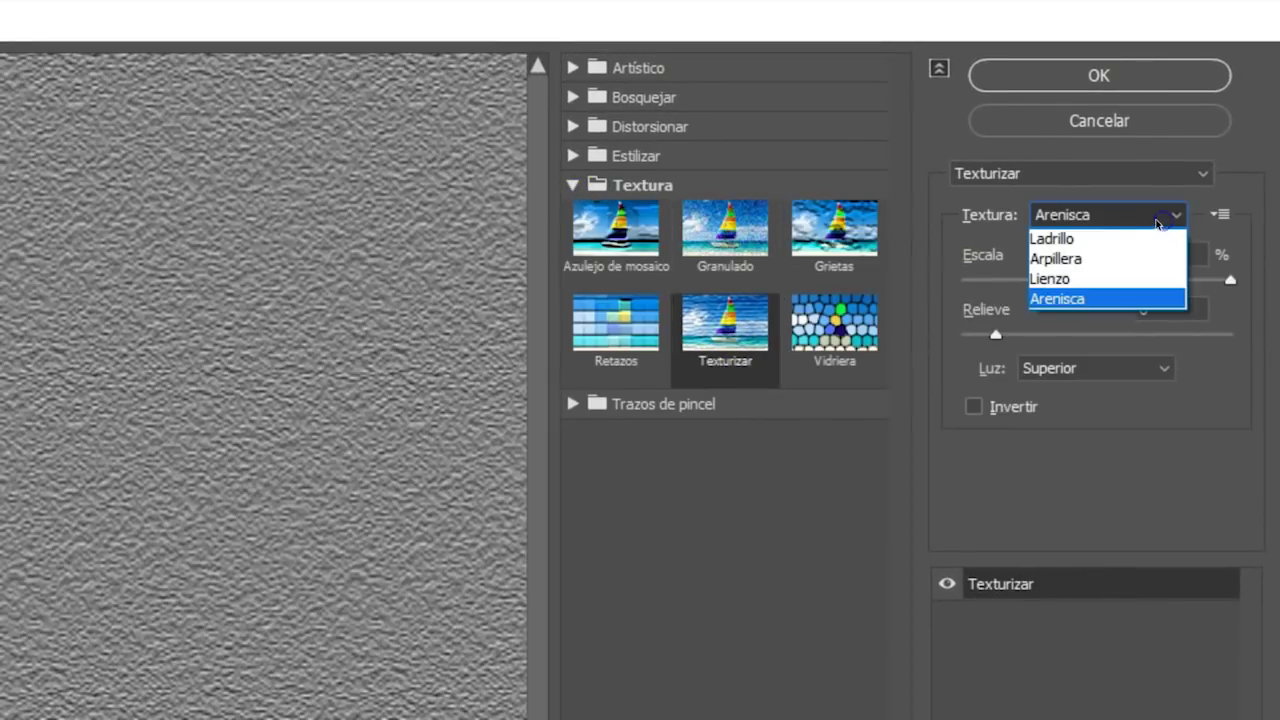
left_click(1113, 302)
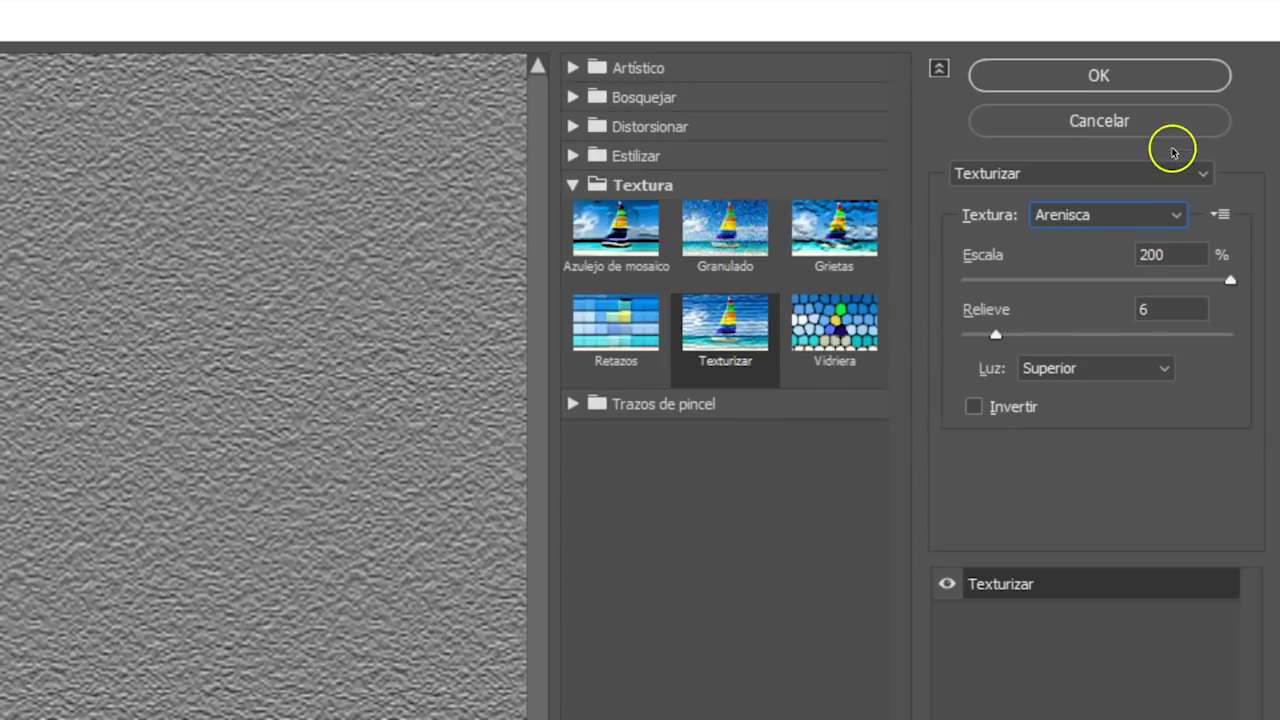
left_click(1169, 76)
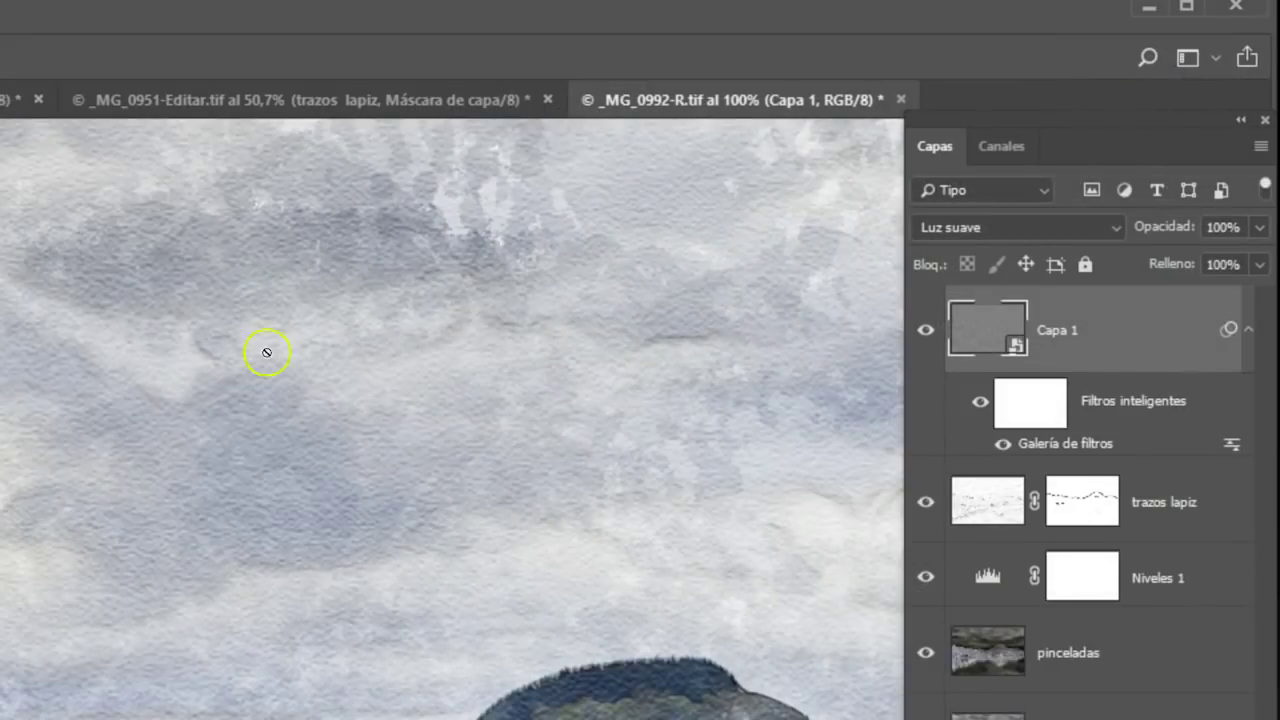
Step: Compare the texture layer on and off, then lower its opacity to 82%
left_click(926, 330)
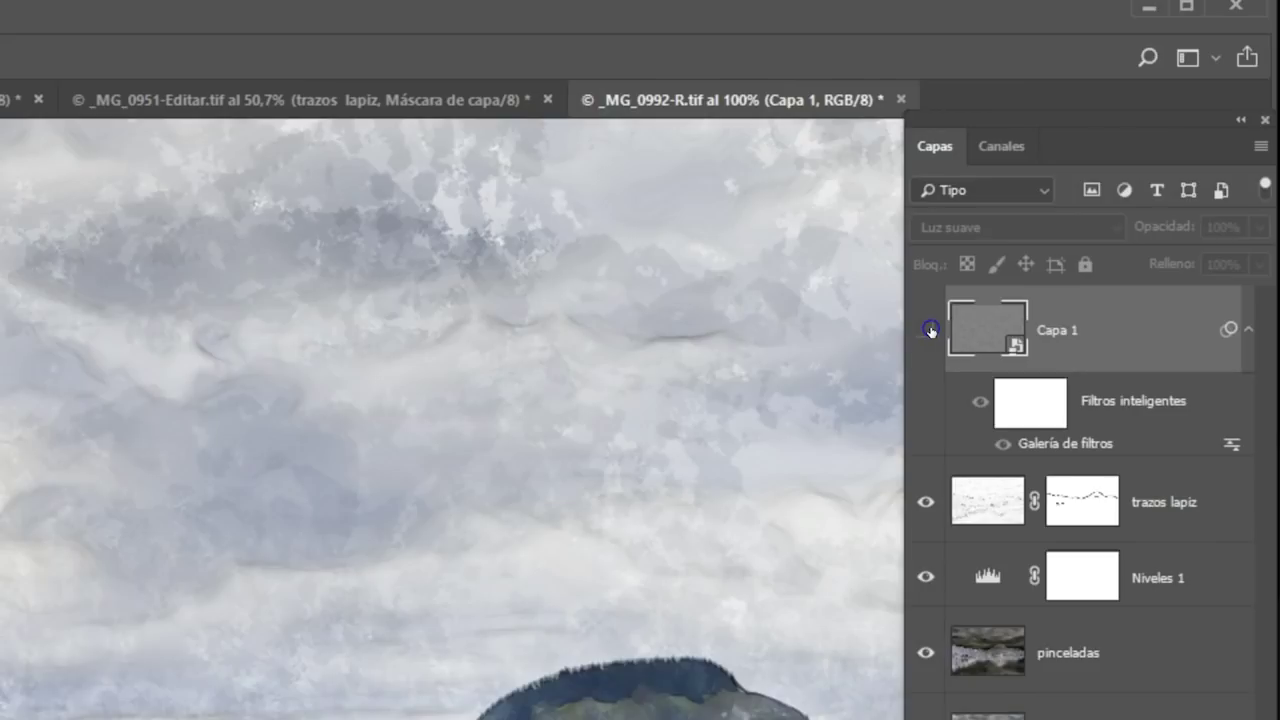
left_click(930, 330)
left_click(930, 330)
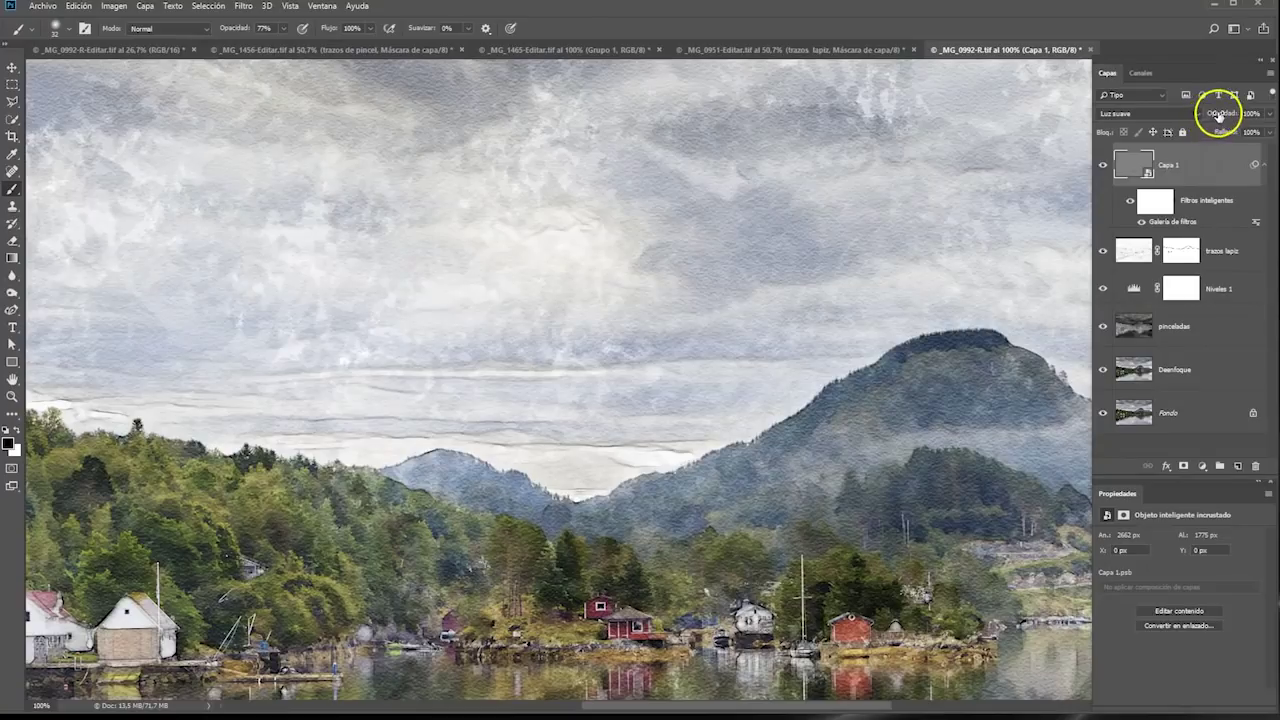
left_click_drag(1222, 114, 1218, 116)
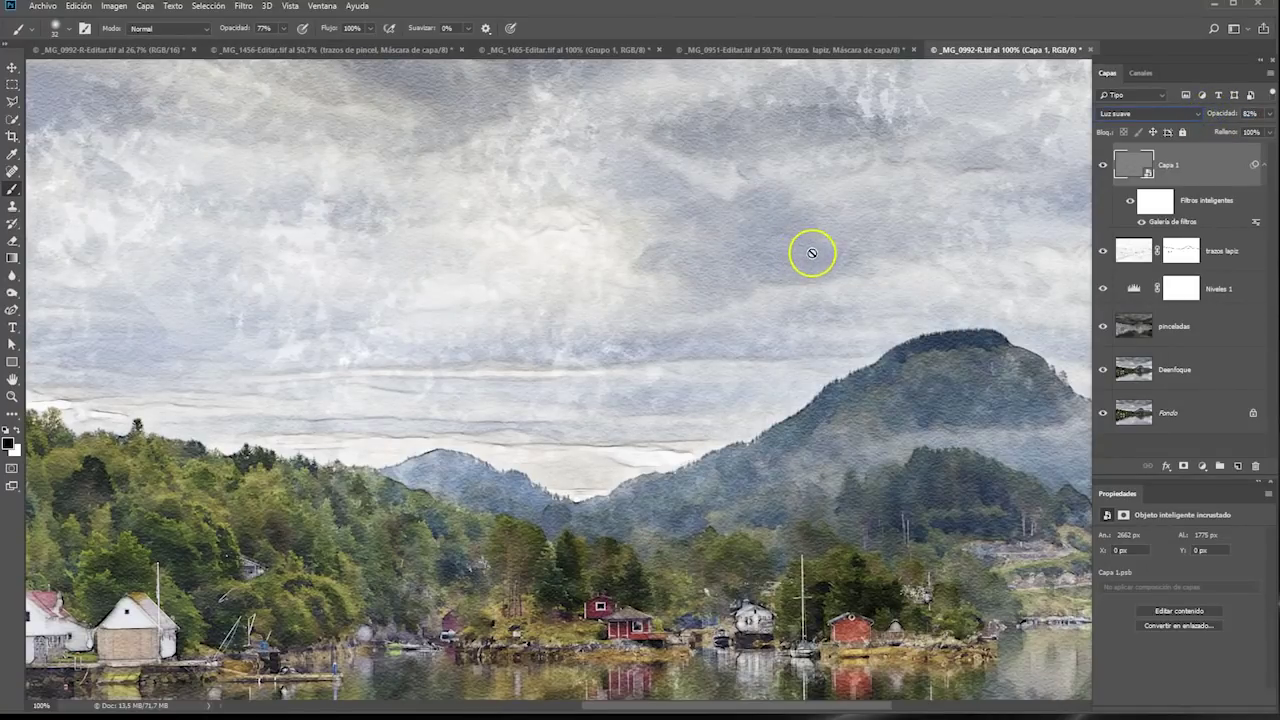
key("ctrl+0")
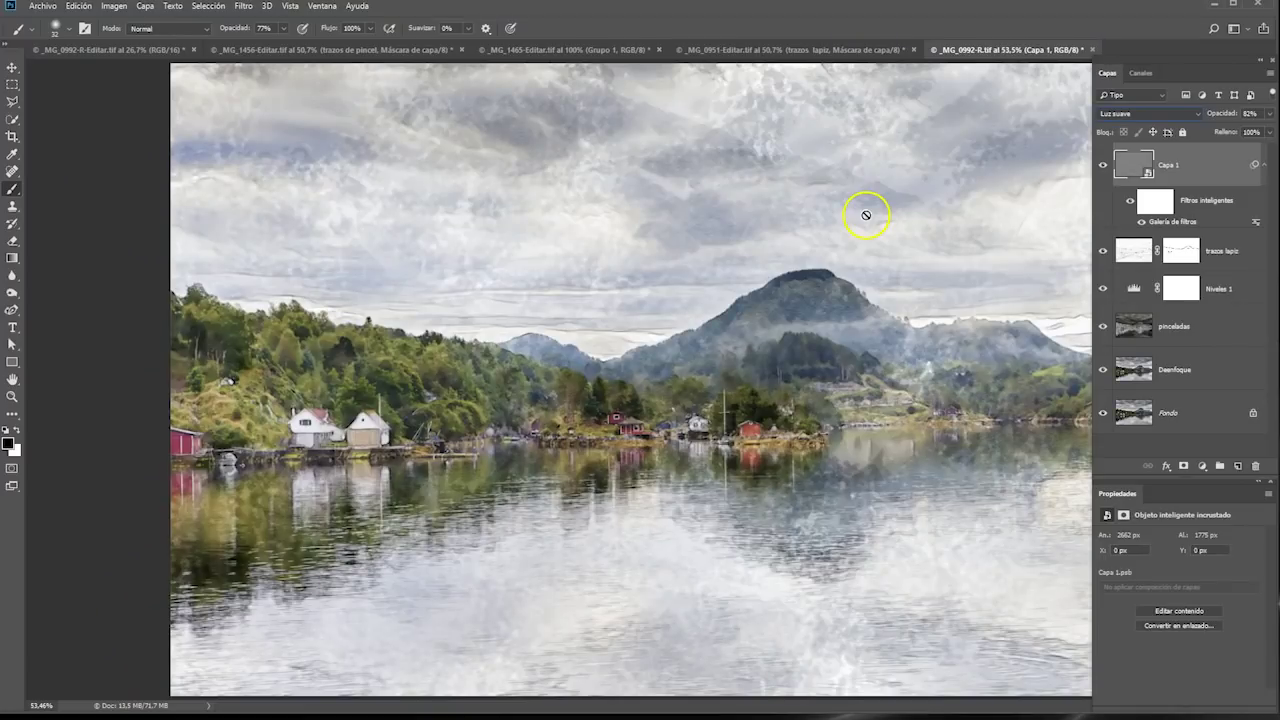
Step: Toggle the Fondo original photo on its own to compare it with the finished painting
left_click(1103, 414, "alt")
left_click(1103, 414, "alt")
left_click(1104, 416, "alt")
left_click(1104, 418, "alt")
left_click(1105, 418, "alt")
left_click(1106, 420, "alt")
Step: Flip through the _MG_1465 and _MG_0951 tabs, ending on the _MG_1456-Editar.tif village painting
left_click(359, 50)
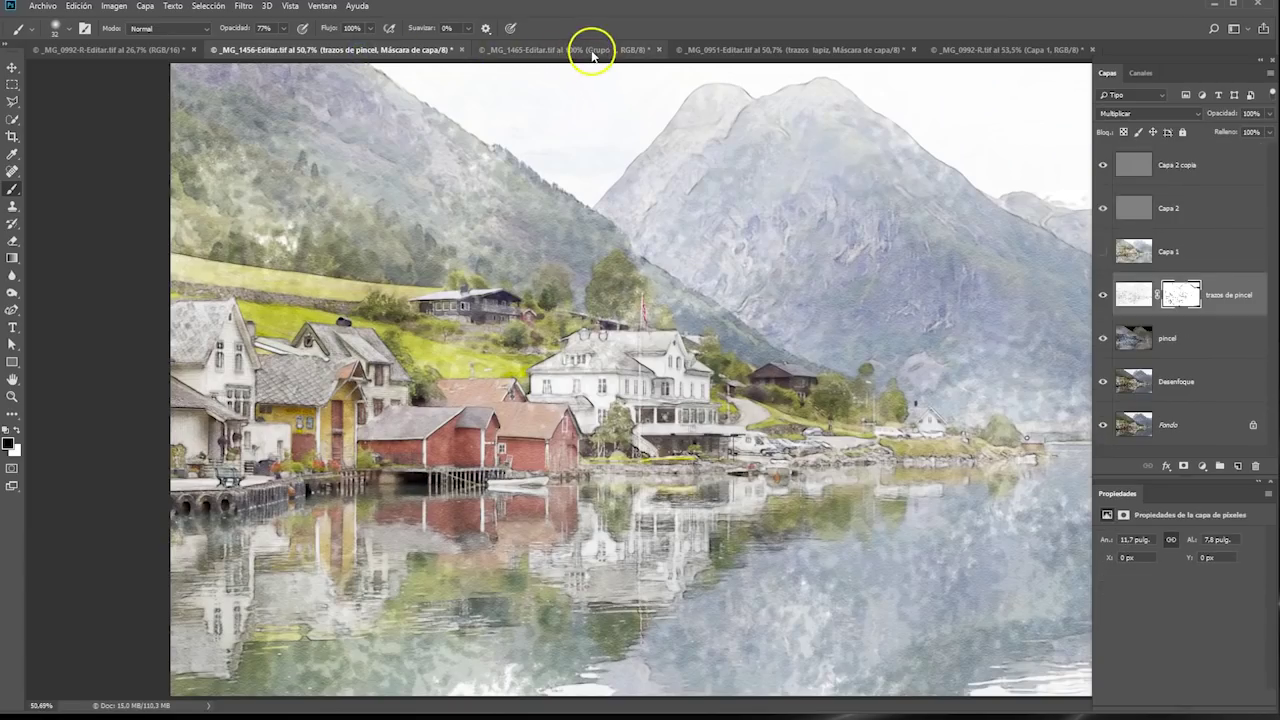
left_click(592, 52)
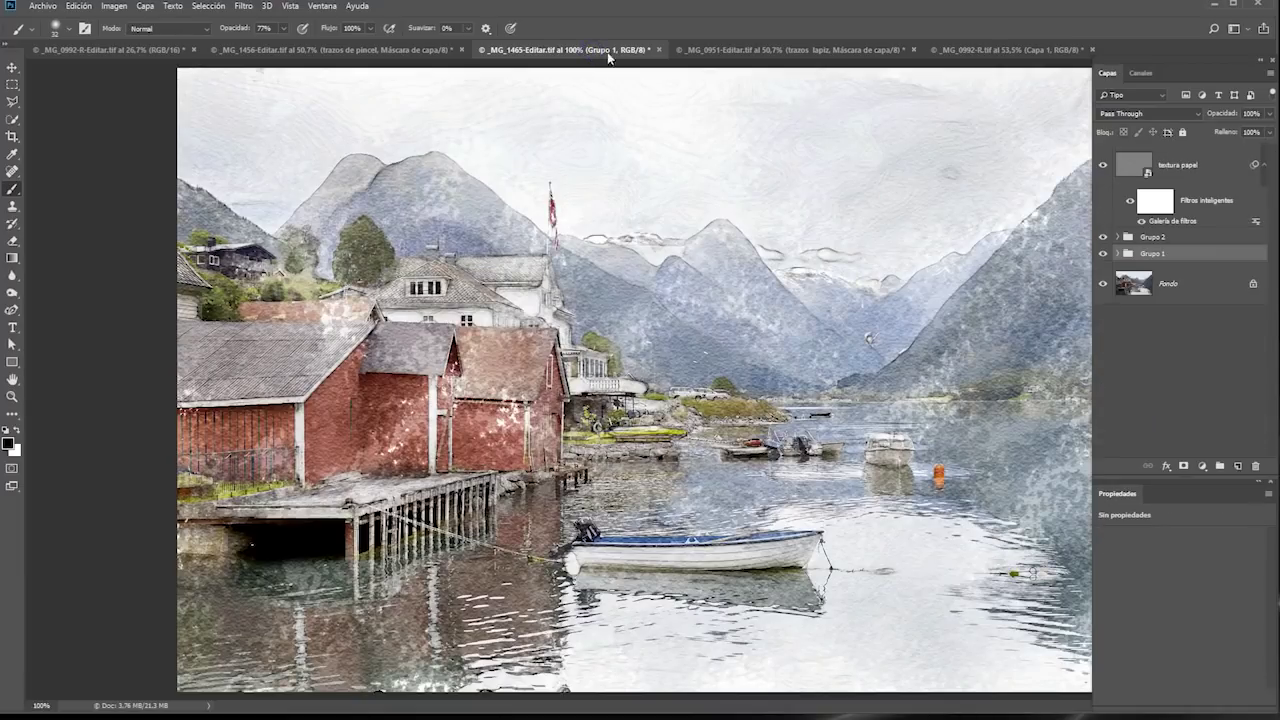
left_click(810, 51)
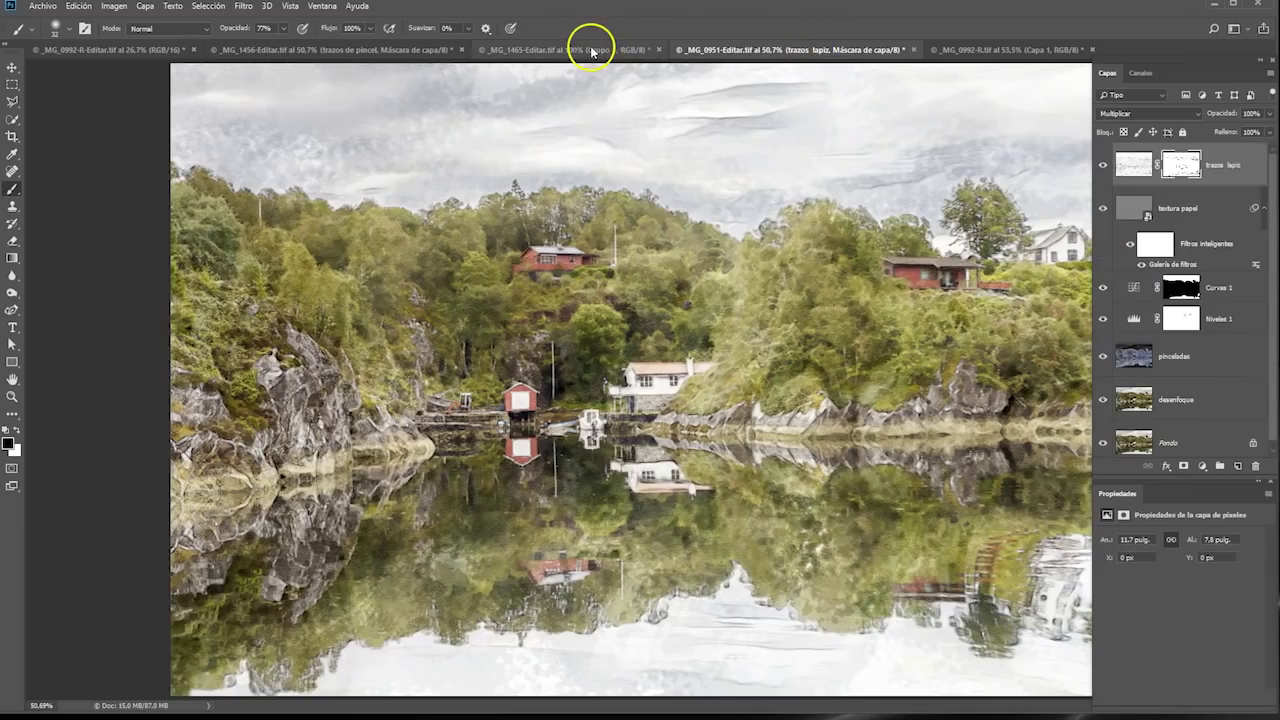
left_click(590, 50)
left_click(411, 55)
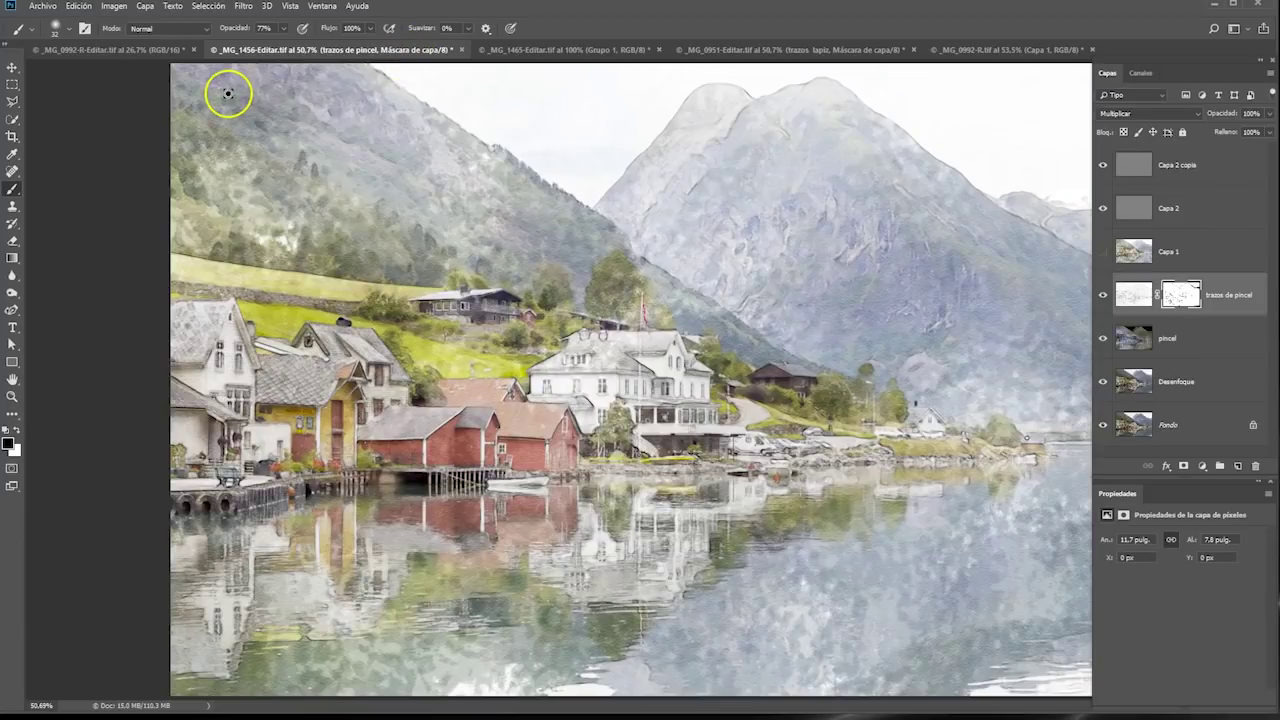